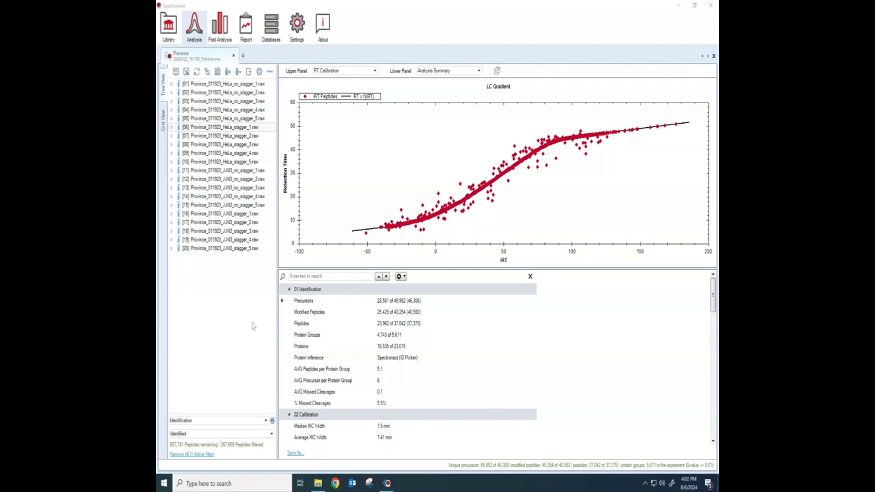
# Switch the upper panel view to Analysis Summary.
pyautogui.moveTo(327, 307)
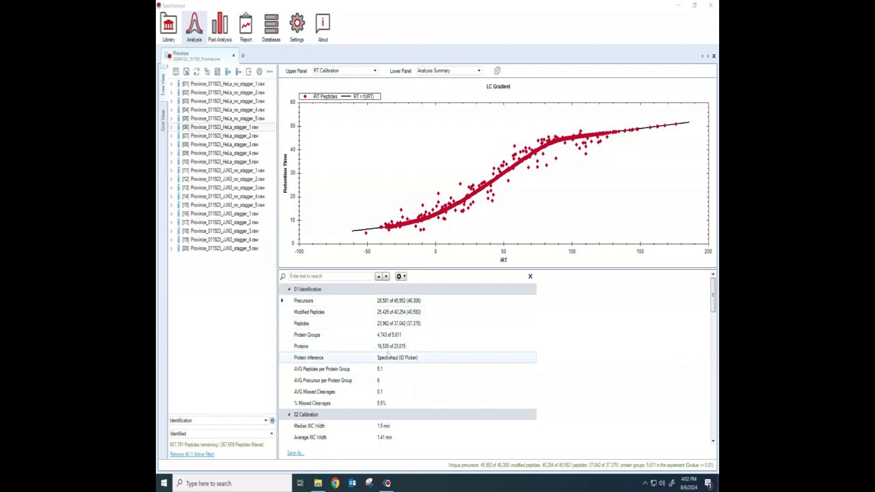
pyautogui.moveTo(359, 347)
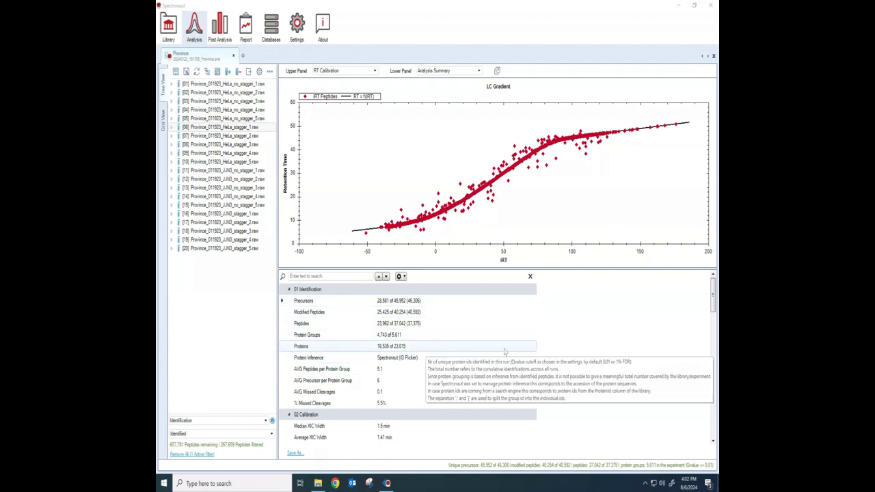
pyautogui.click(374, 70)
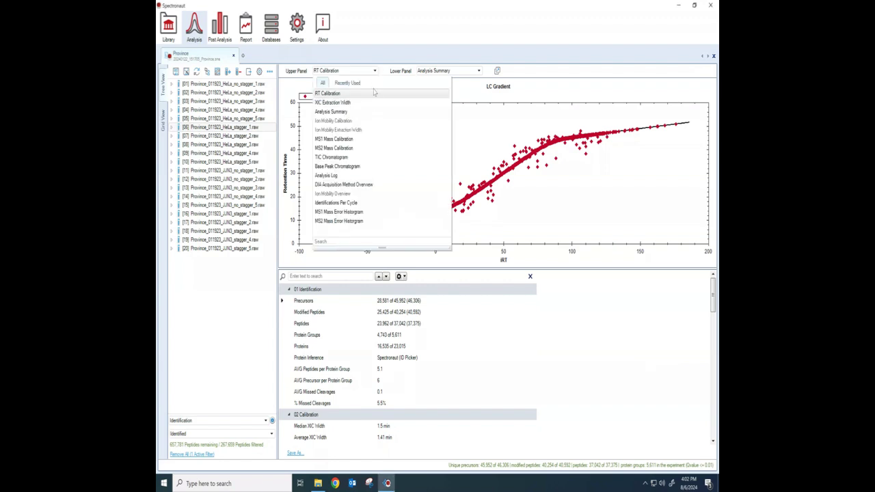
pyautogui.click(372, 112)
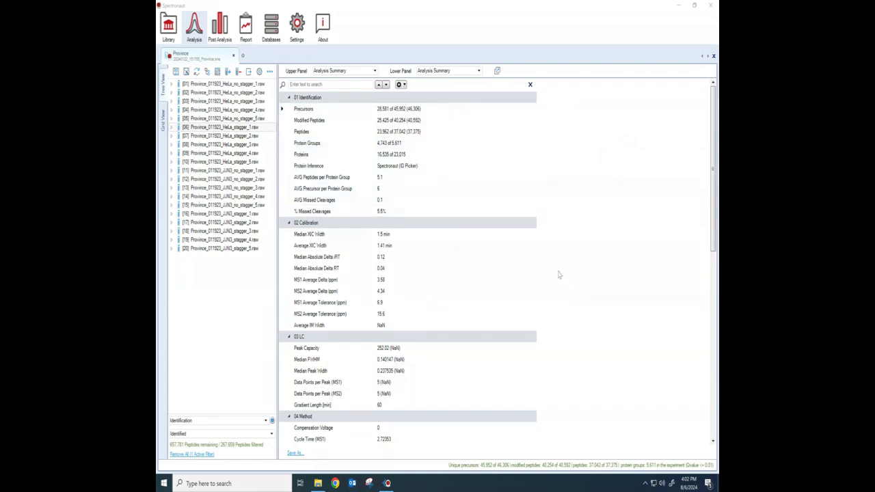
# Select run 02 (HeLa_no_stagger_2) and scroll through its summary showing 28,692 precursors.
pyautogui.moveTo(374, 121)
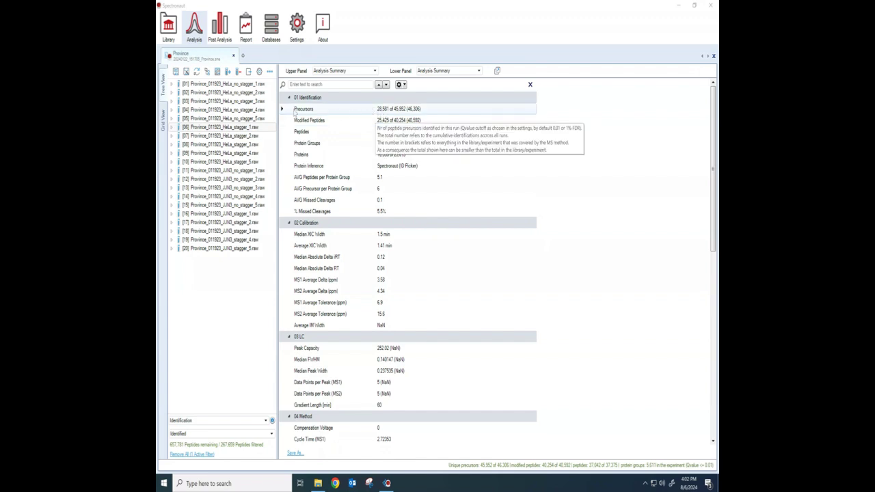
pyautogui.click(205, 84)
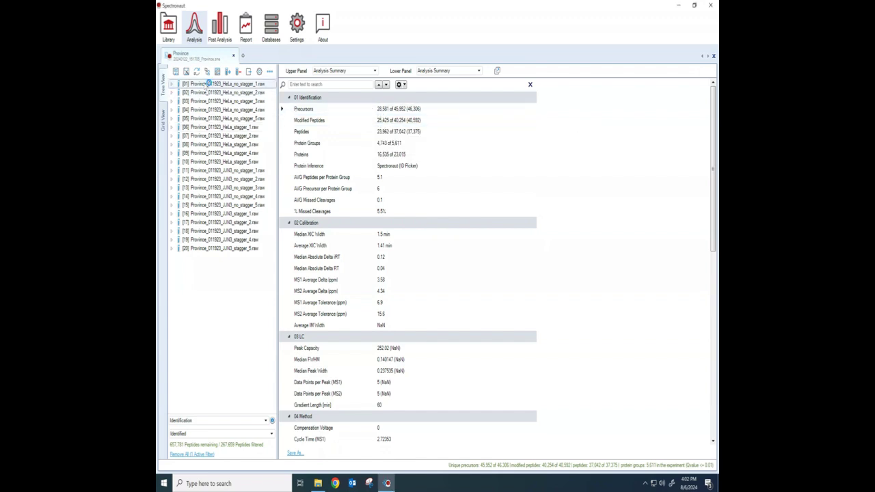
pyautogui.click(210, 92)
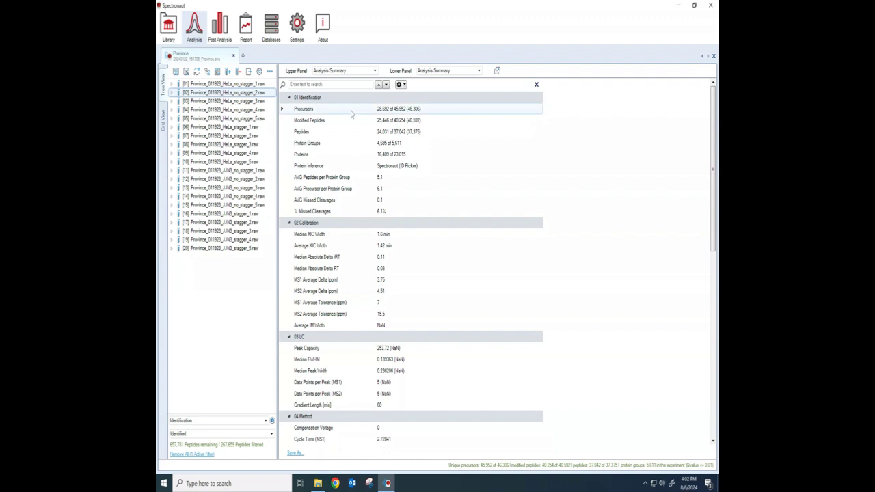
pyautogui.moveTo(357, 115)
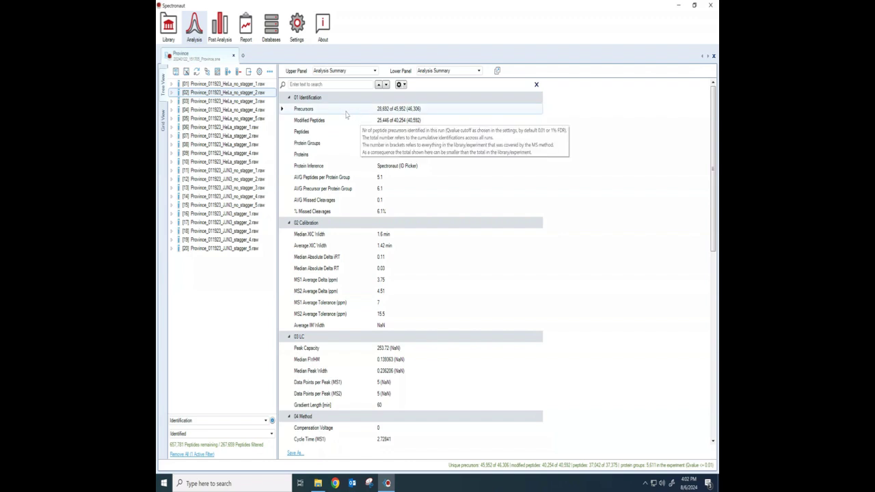
pyautogui.moveTo(342, 134)
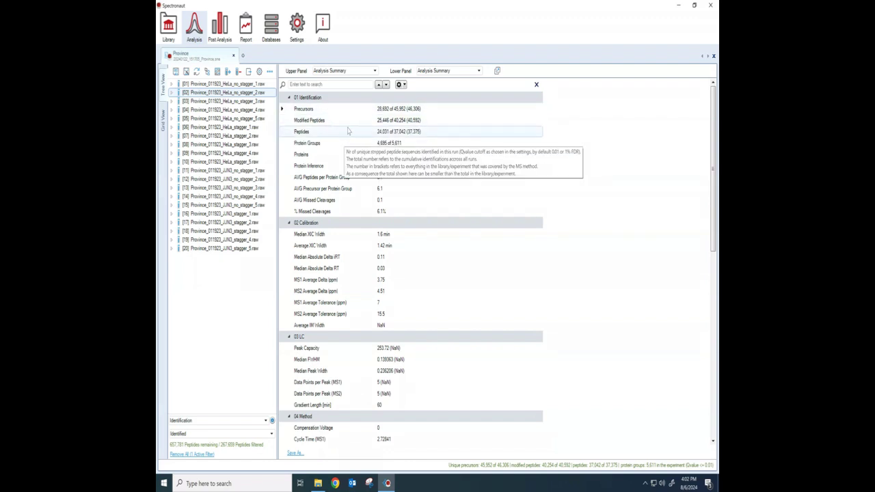
pyautogui.moveTo(323, 123)
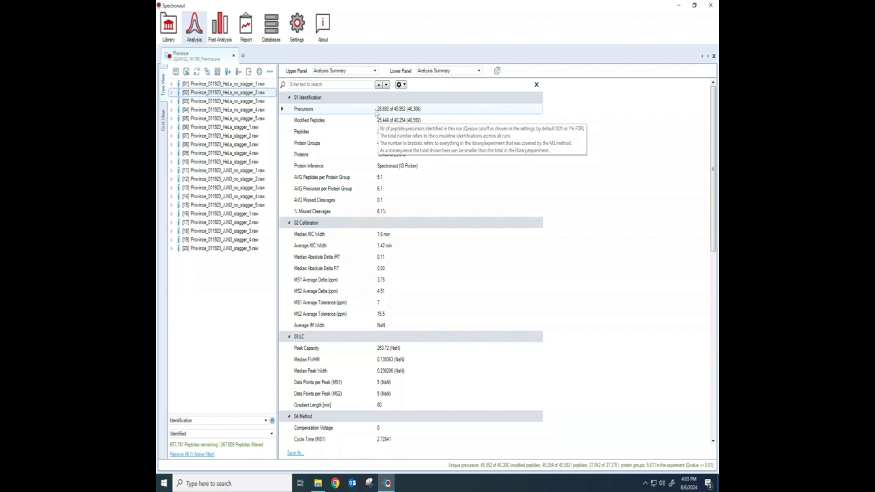
pyautogui.moveTo(385, 120)
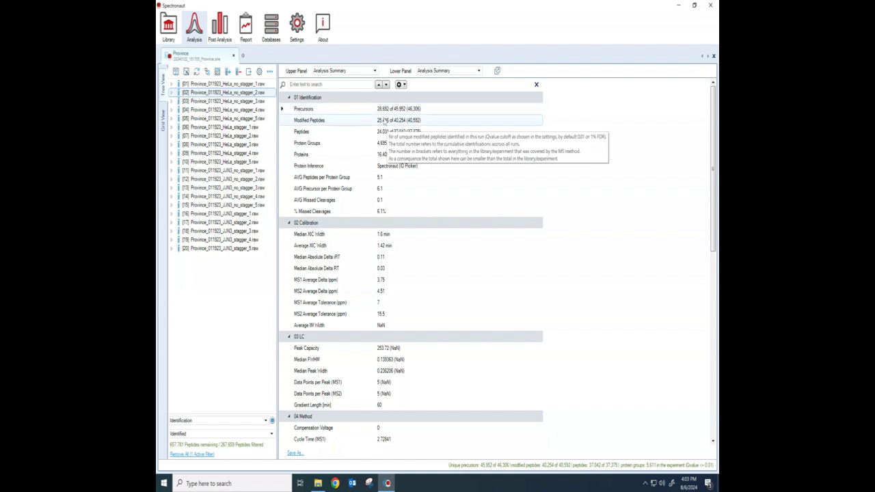
pyautogui.moveTo(383, 135)
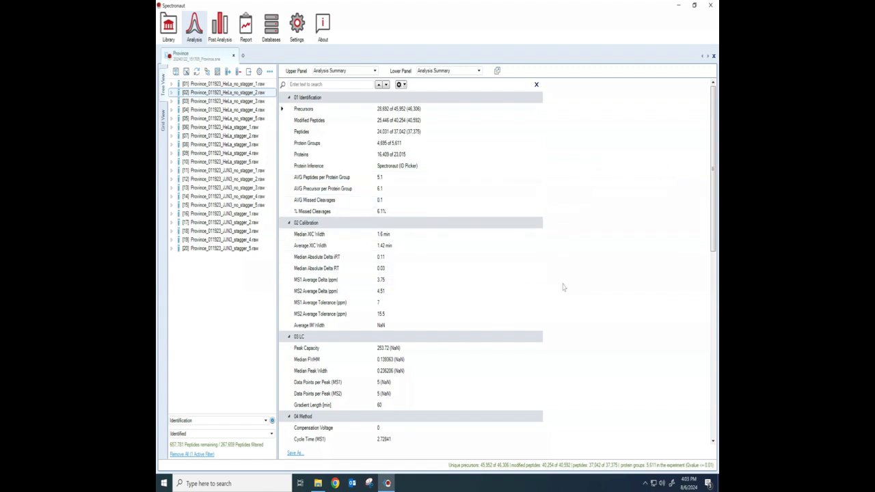
pyautogui.scroll(-10, 564, 287)
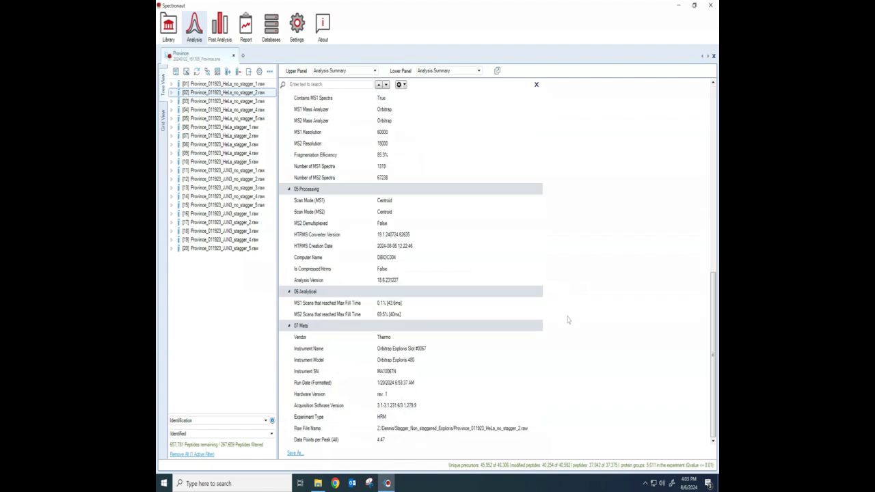
pyautogui.moveTo(713, 355); pyautogui.dragTo(714, 148)
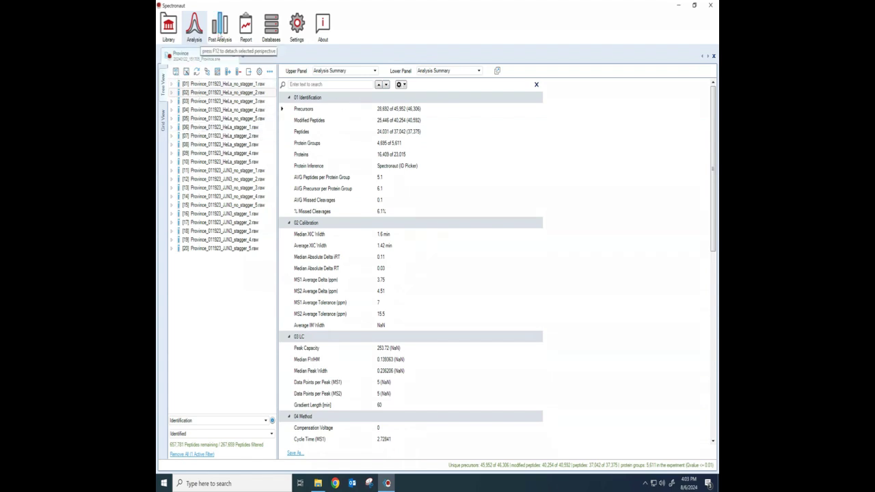
# Open Post Analysis and show Run Identifications under Analysis Overview.
pyautogui.click(219, 31)
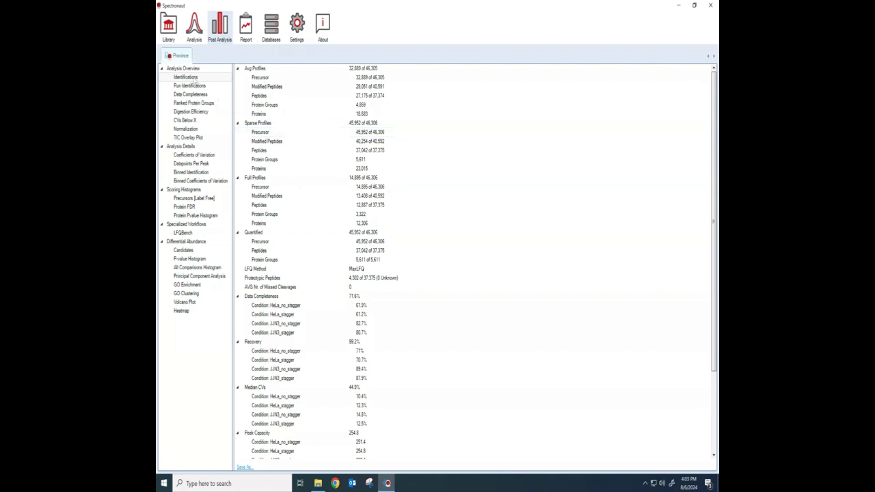
pyautogui.click(197, 86)
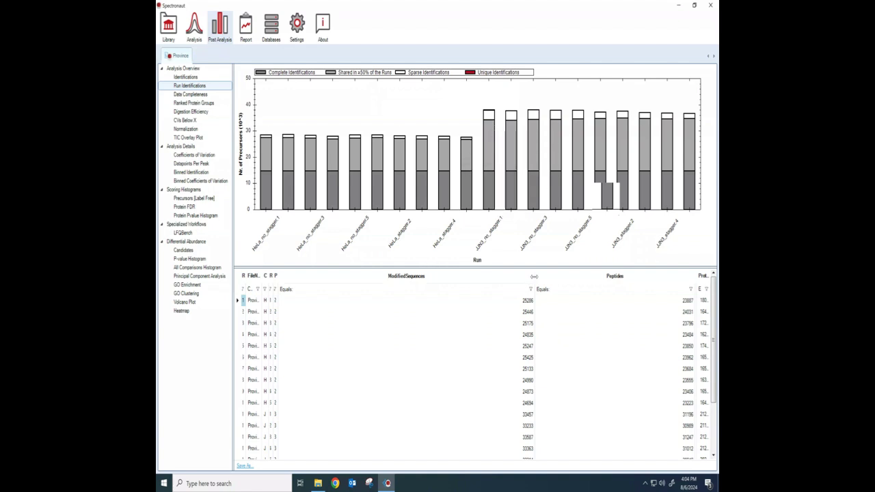
# Narrow ModifiedSequences and Peptides, then fit Precursors and widen Replicate and Condition columns.
pyautogui.moveTo(534, 276); pyautogui.dragTo(329, 290)
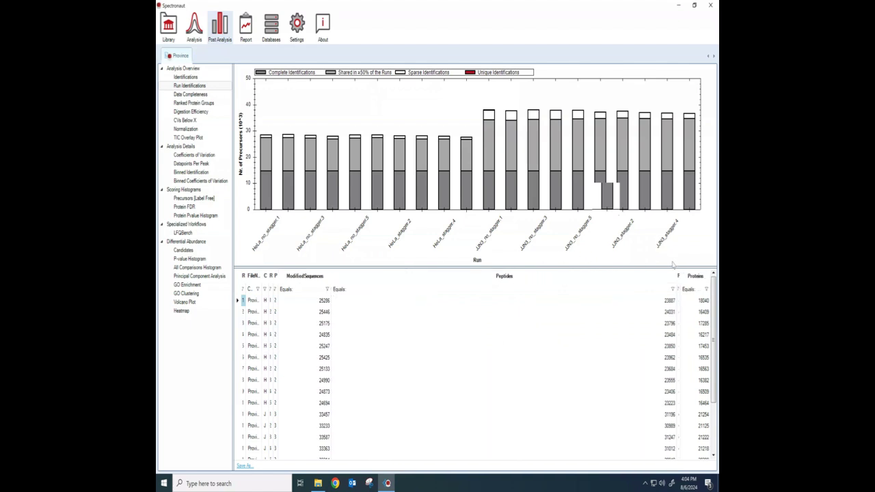
pyautogui.moveTo(675, 276); pyautogui.dragTo(390, 296)
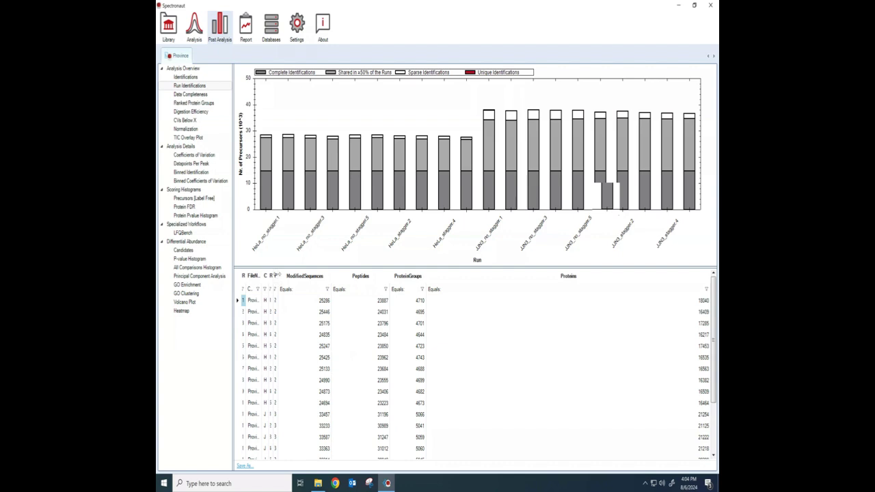
pyautogui.doubleClick(277, 274)
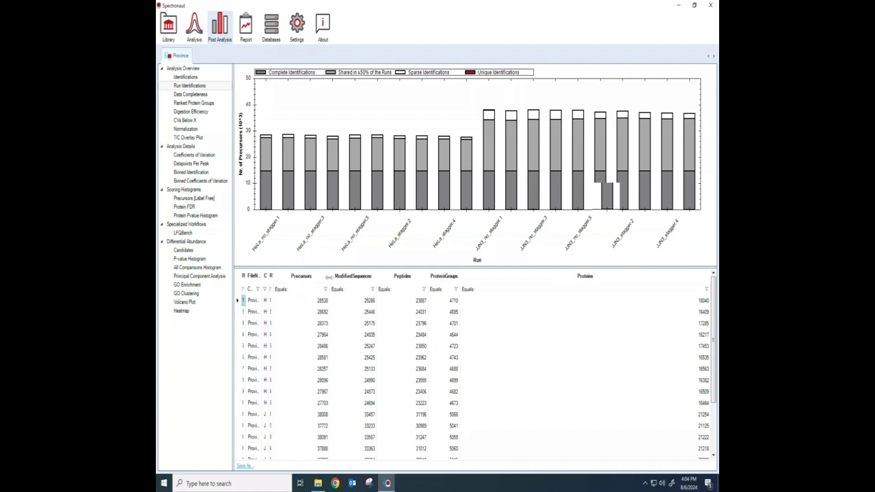
pyautogui.moveTo(271, 275); pyautogui.dragTo(318, 280)
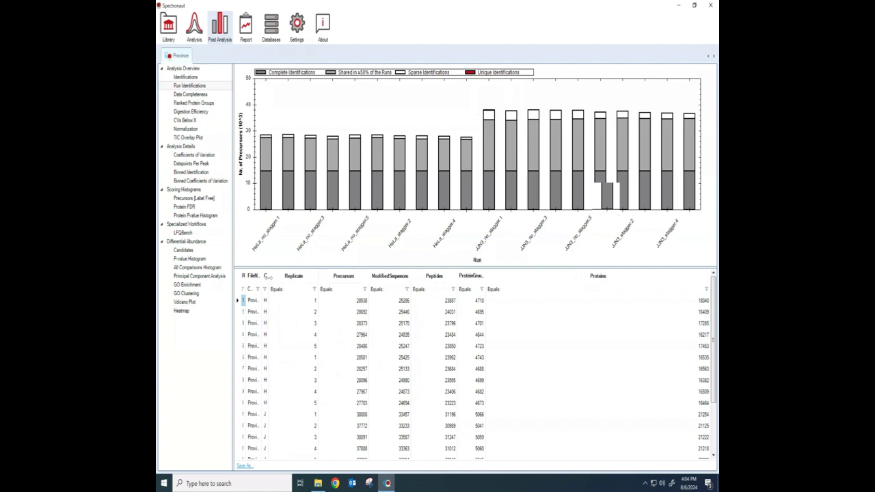
pyautogui.moveTo(269, 276); pyautogui.dragTo(308, 273)
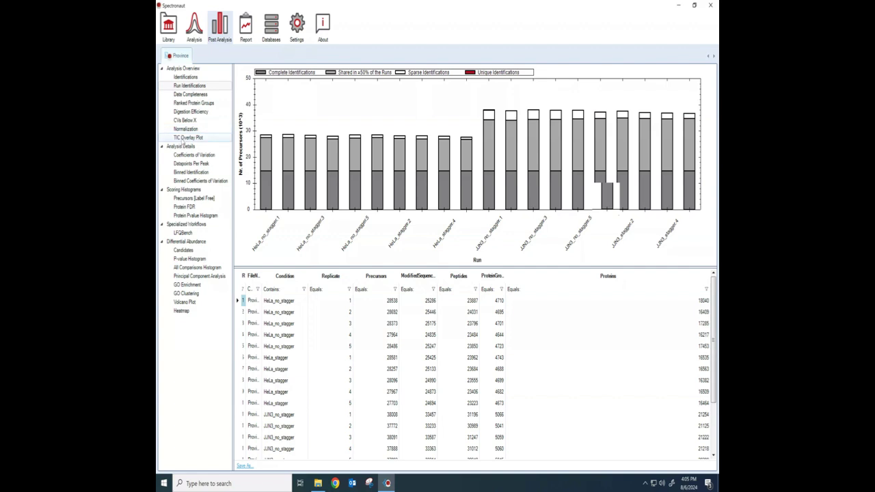
# Show the TIC Overlay Plot of all 20 runs against retention time.
pyautogui.click(183, 139)
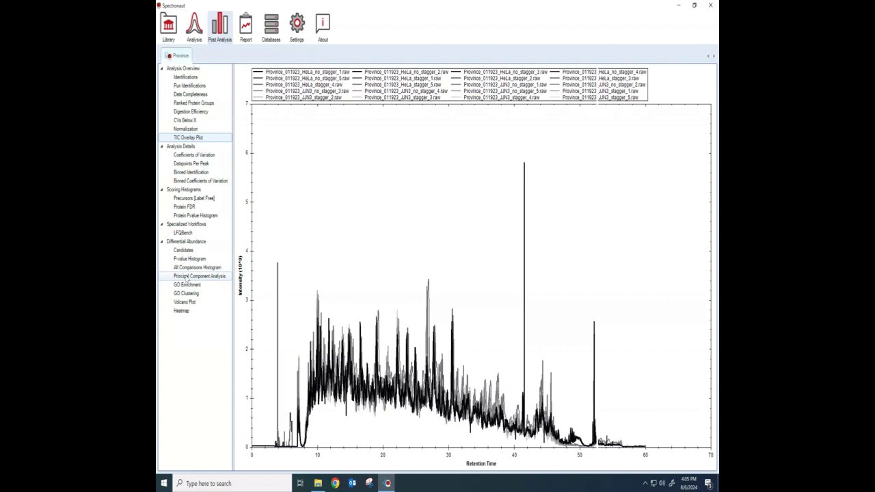
# View the Principal Component Analysis plot, briefly check Analysis, then return to Post Analysis.
pyautogui.click(186, 277)
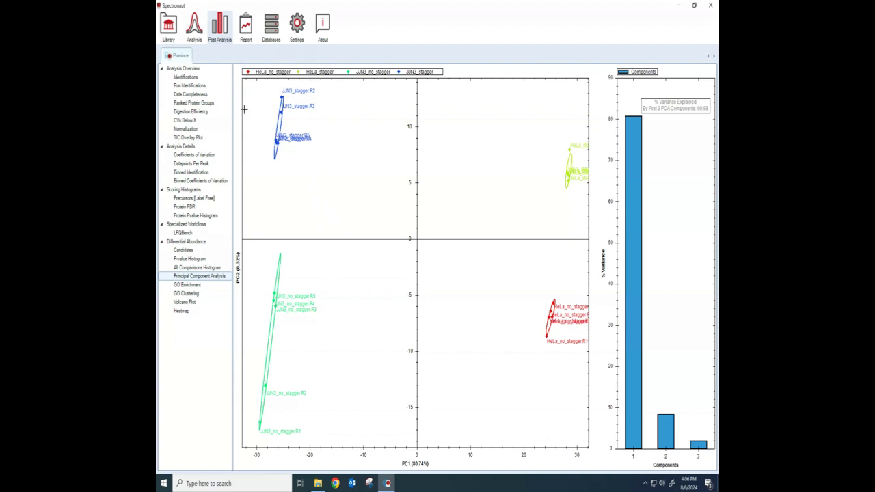
pyautogui.click(194, 27)
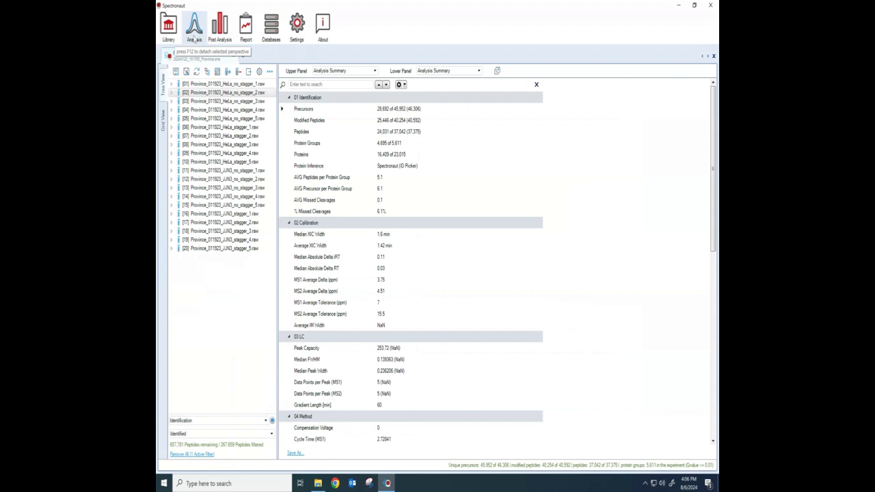
pyautogui.click(219, 31)
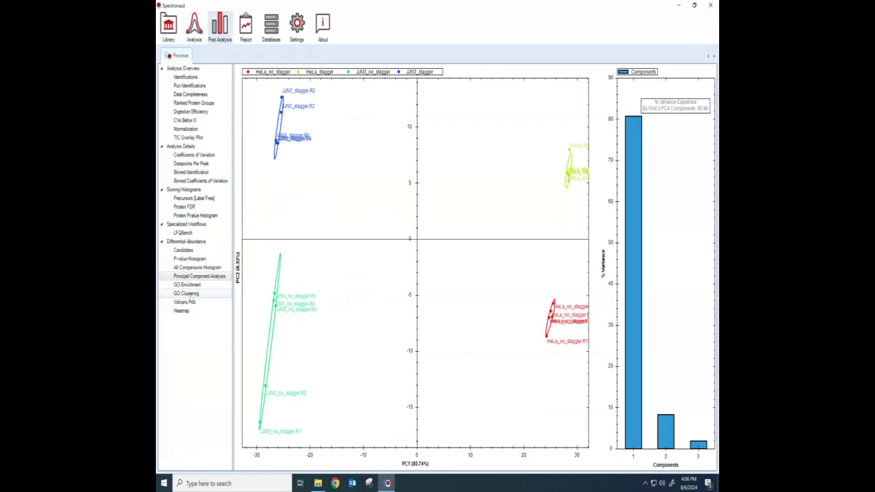
# Inspect protein points on the HeLa_stagger vs HeLa_no_stagger volcano plot, then return to Analysis.
pyautogui.click(185, 302)
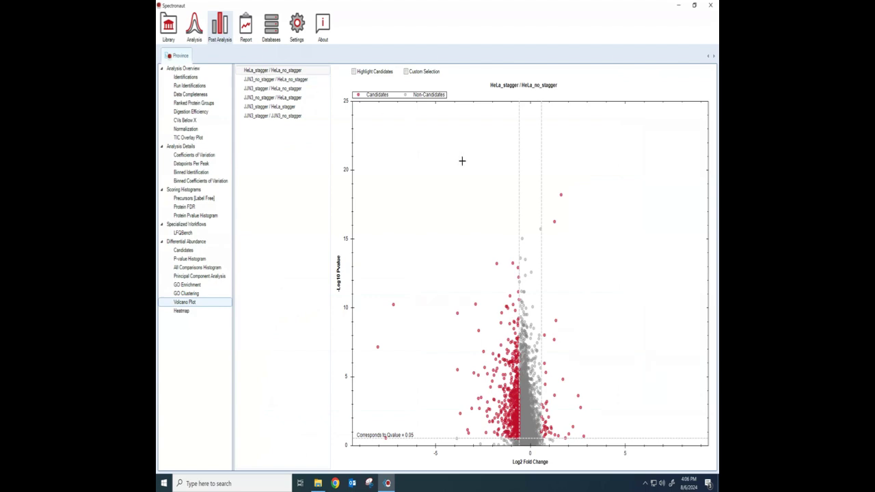
pyautogui.moveTo(560, 195)
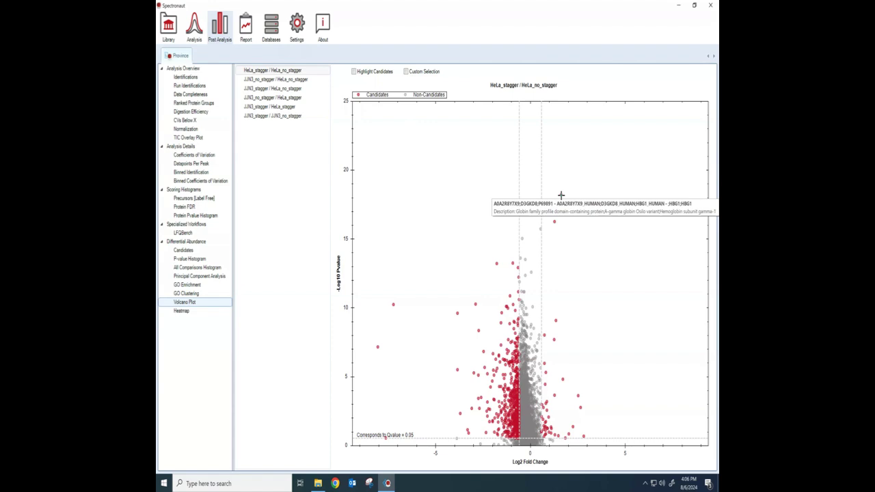
pyautogui.moveTo(553, 220)
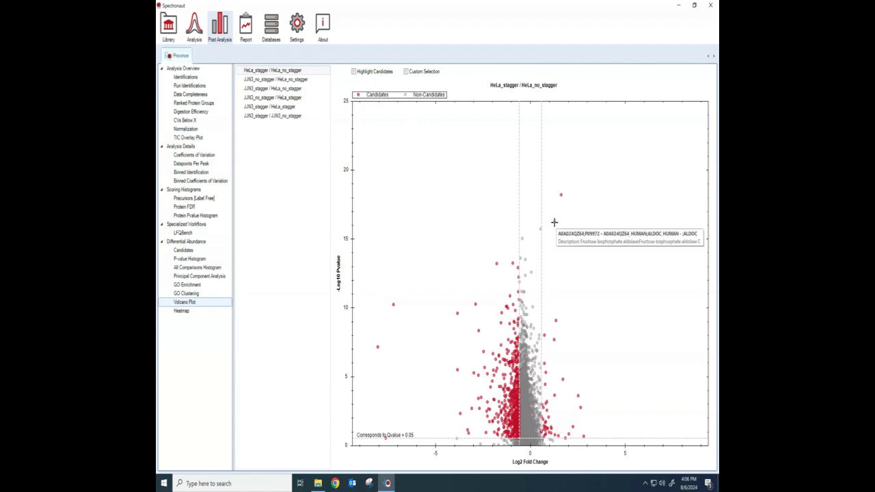
pyautogui.moveTo(392, 302)
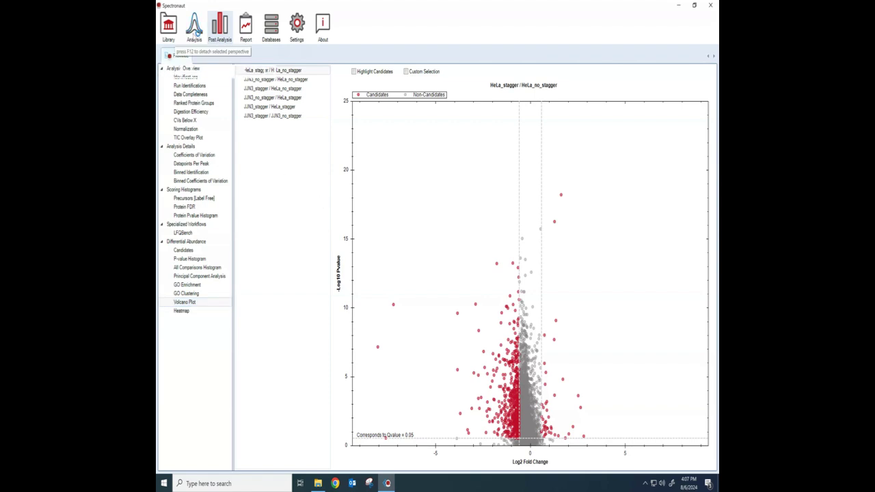
pyautogui.click(194, 31)
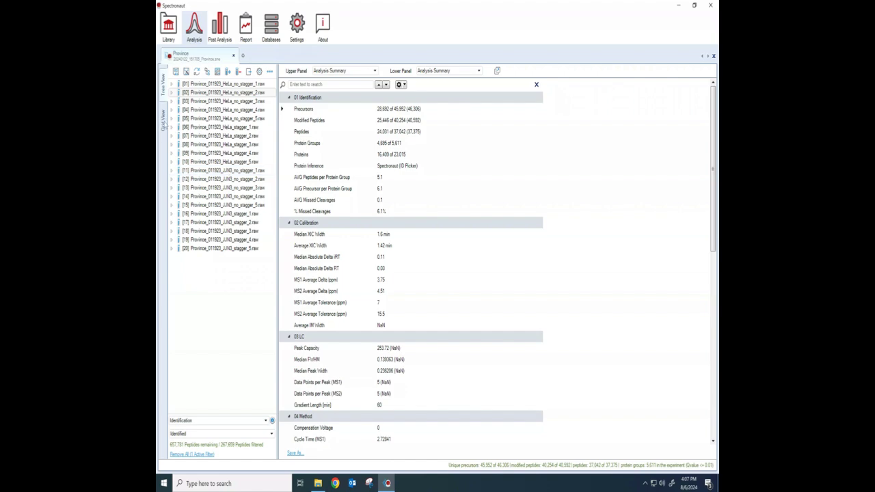
# Switch the Analysis perspective to the protein groups Grid View heatmap.
pyautogui.click(164, 123)
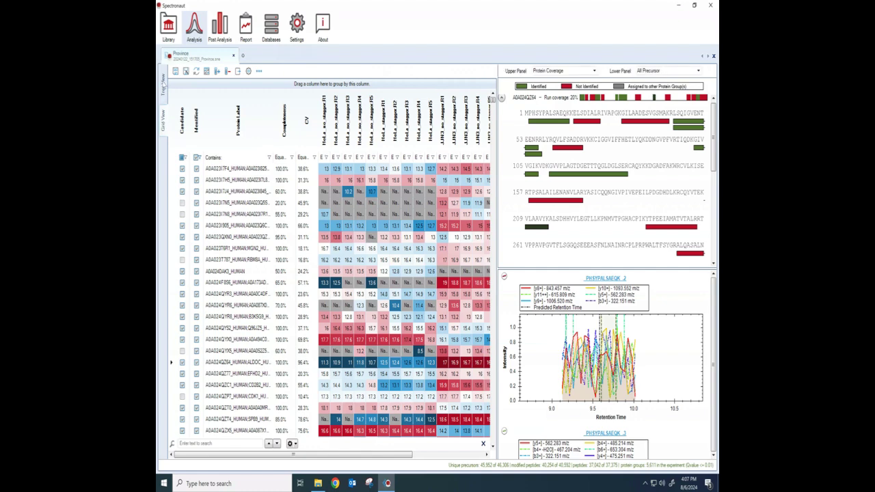
pyautogui.click(163, 86)
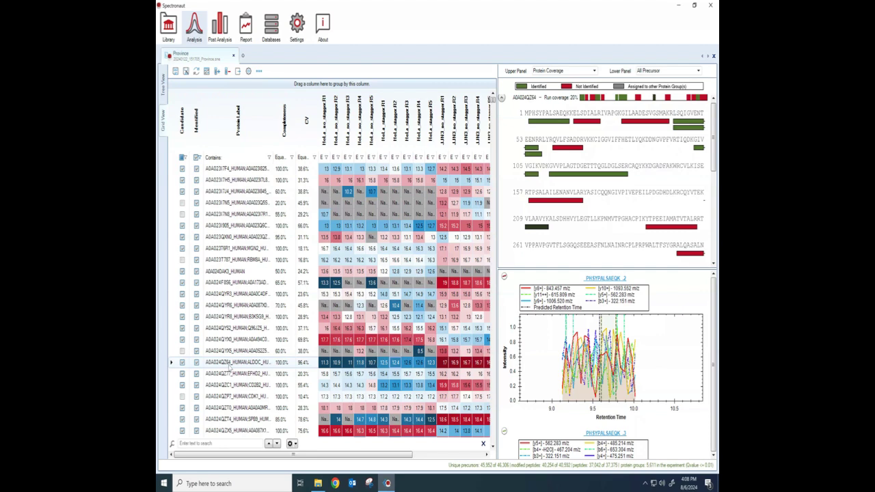
# Add the Gene Ids column via Column Chooser and sort the grid by Protein Label.
pyautogui.rightClick(254, 126)
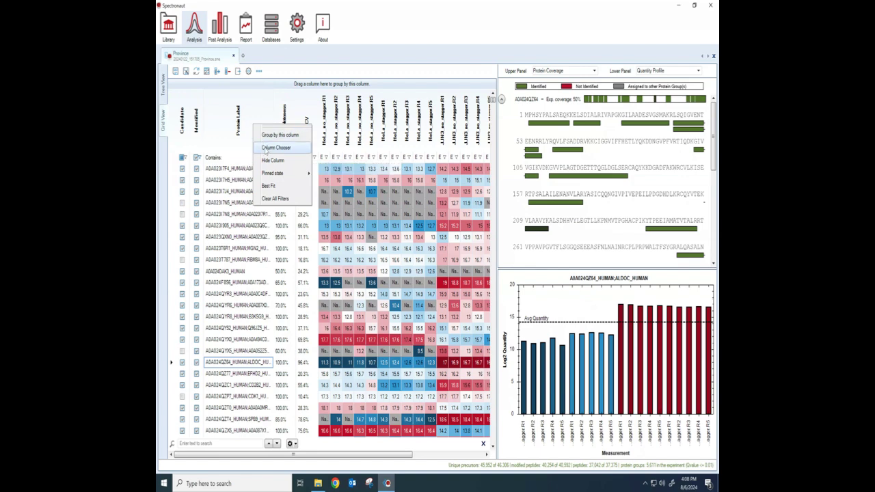
pyautogui.click(265, 150)
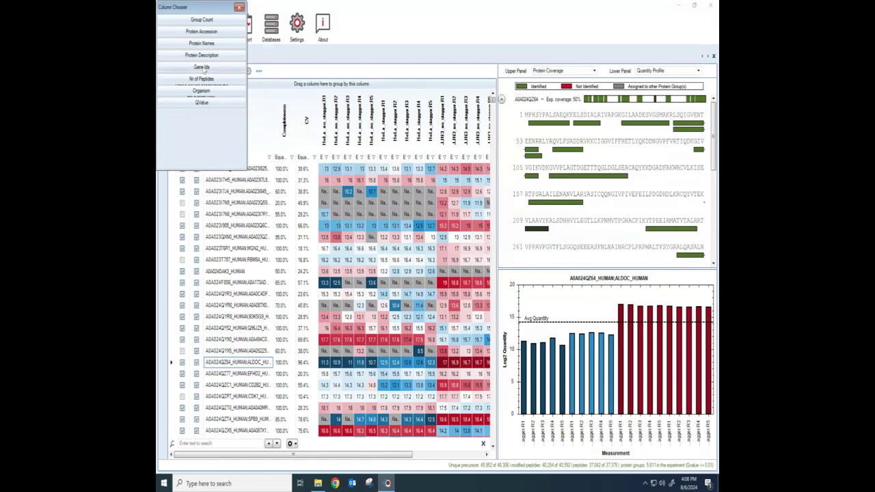
pyautogui.doubleClick(202, 68)
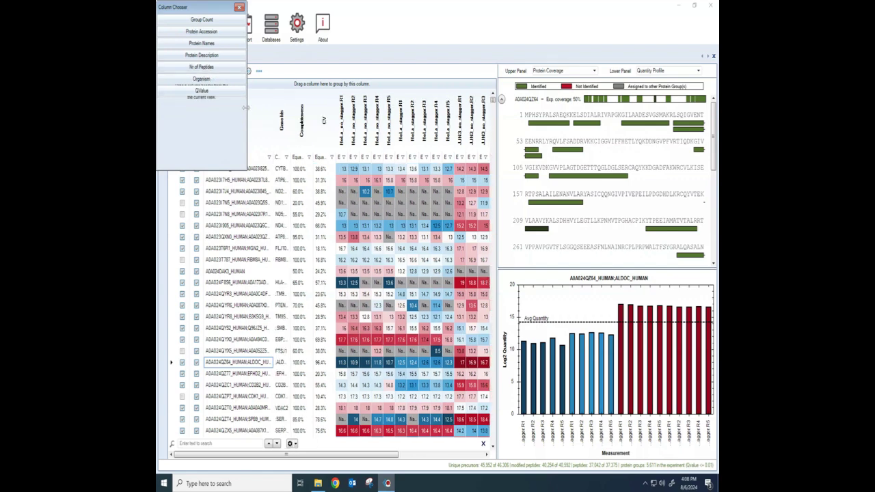
pyautogui.click(281, 137)
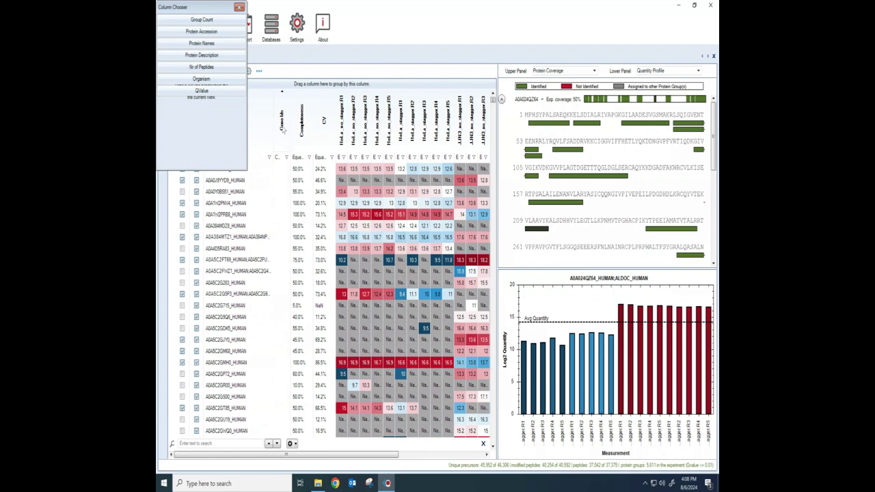
pyautogui.click(260, 127)
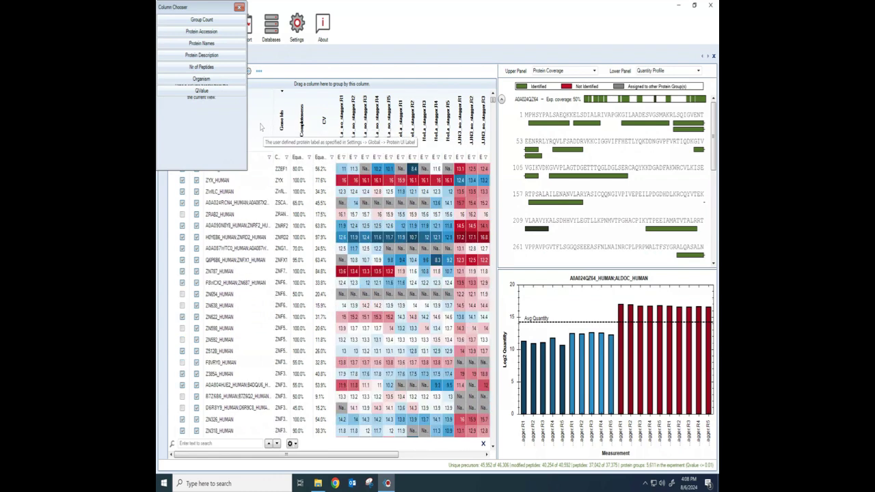
pyautogui.click(239, 7)
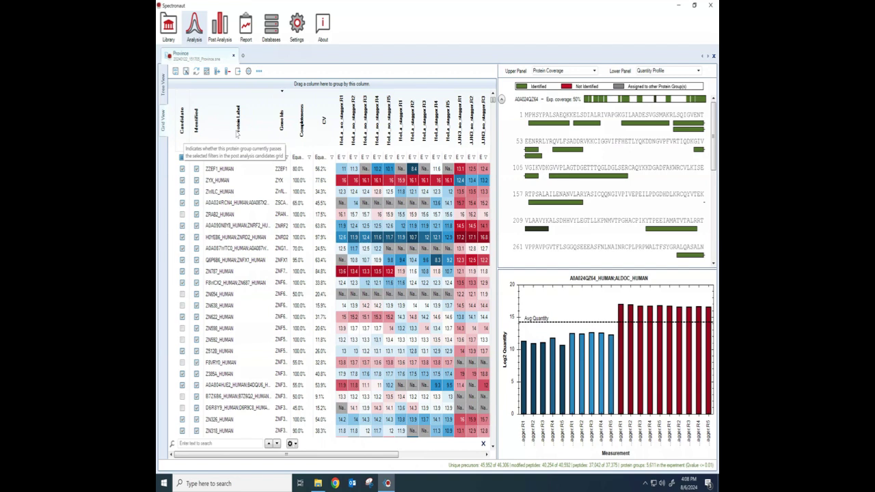
pyautogui.click(236, 127)
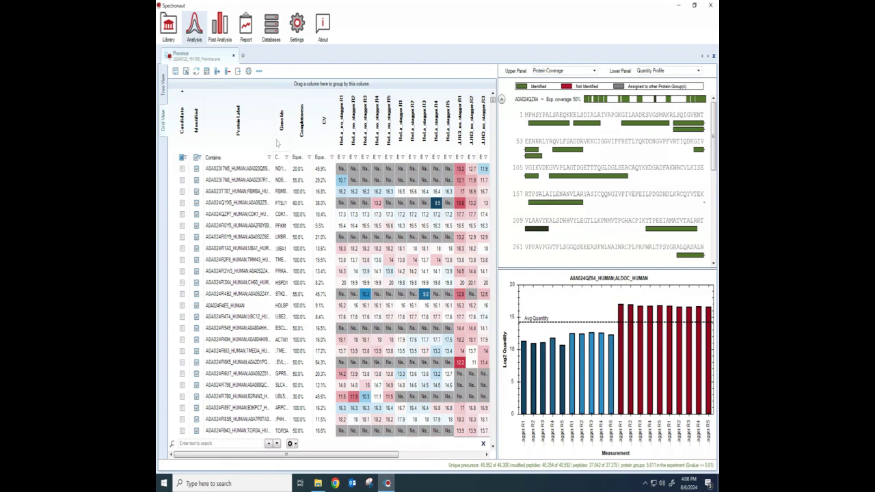
# Narrow Protein Label, widen Gene Ids, and open the Gene Ids filter choices.
pyautogui.moveTo(272, 138); pyautogui.dragTo(257, 138)
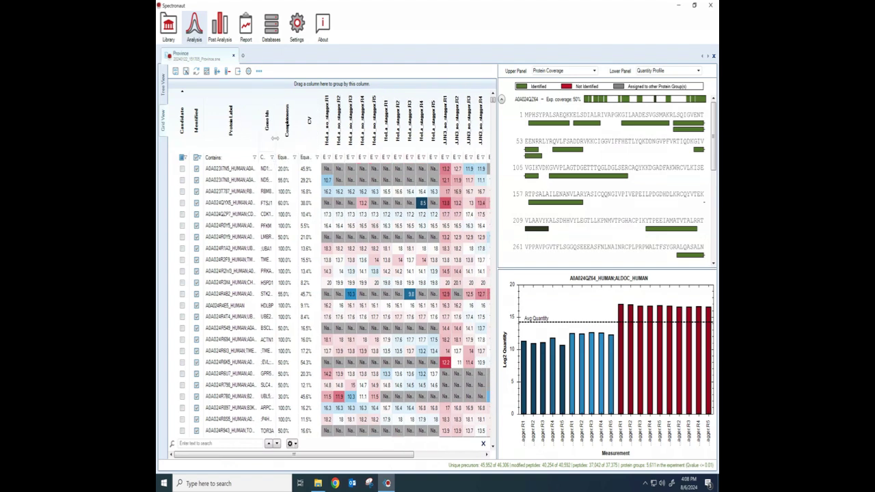
pyautogui.moveTo(276, 138); pyautogui.dragTo(300, 138)
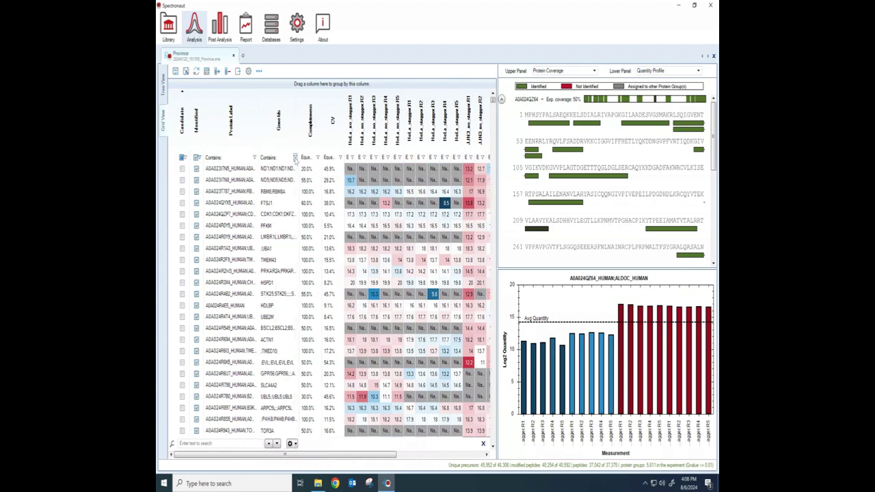
pyautogui.click(295, 157)
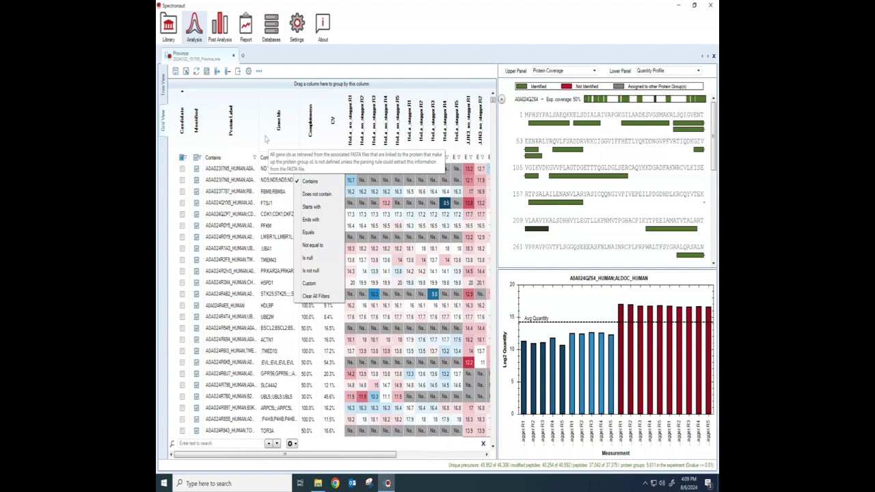
# Sort the protein grid by Gene Ids and narrow that column.
pyautogui.click(267, 138)
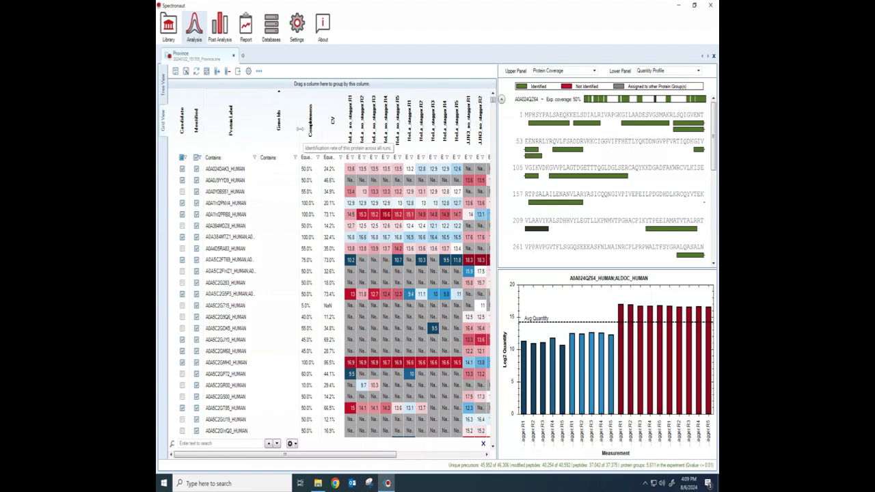
pyautogui.moveTo(300, 128); pyautogui.dragTo(287, 132)
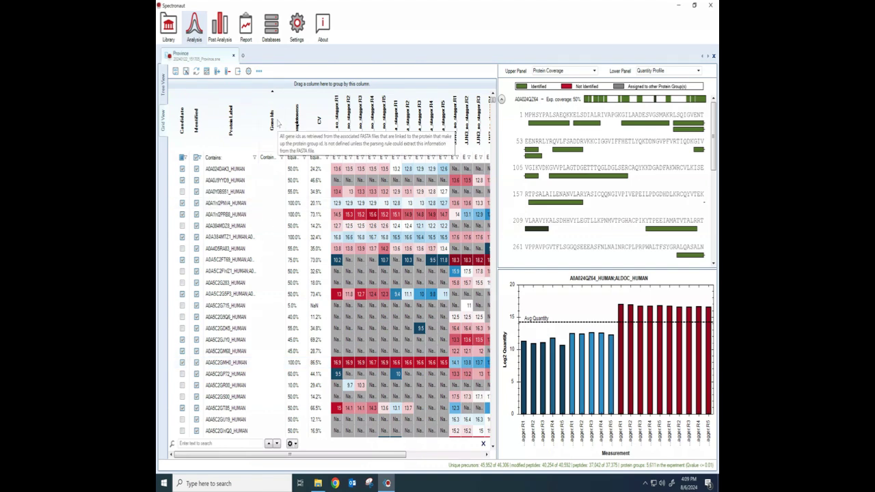
# Sort proteins by Gene Ids descending, select H0YEB6, and show its LMGDYLLR peptide chromatogram.
pyautogui.click(277, 122)
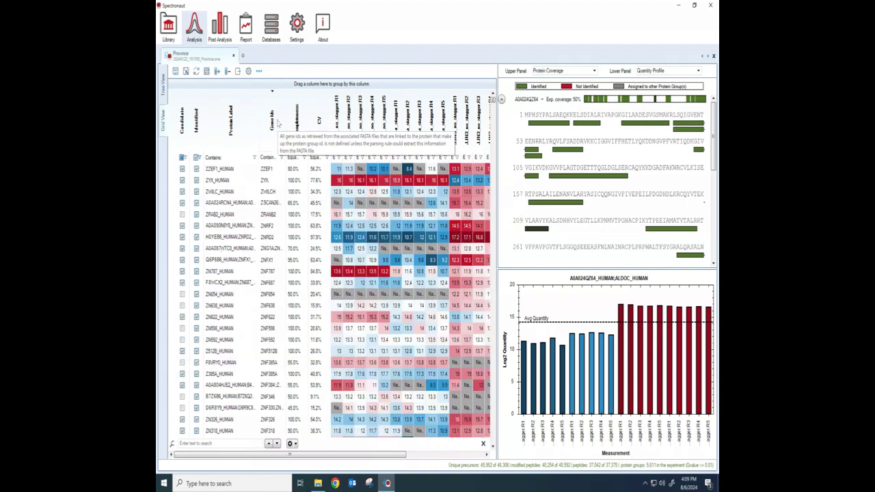
pyautogui.click(442, 237)
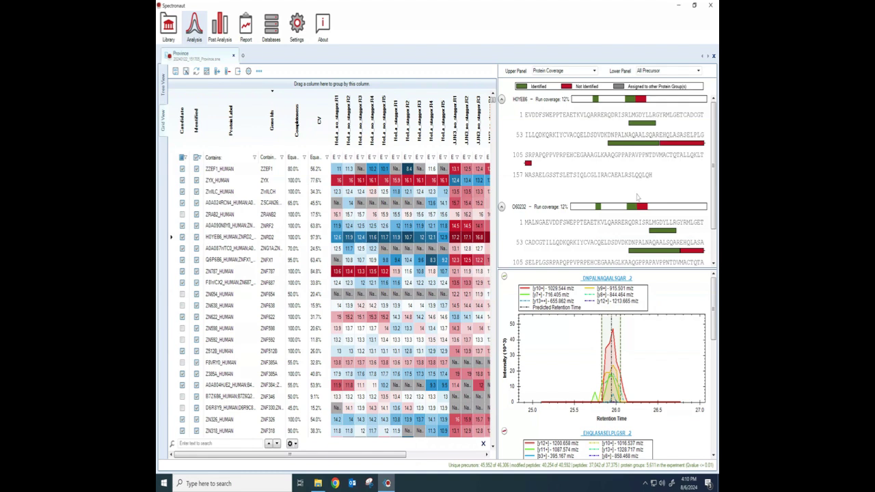
pyautogui.moveTo(639, 128)
pyautogui.click(646, 126)
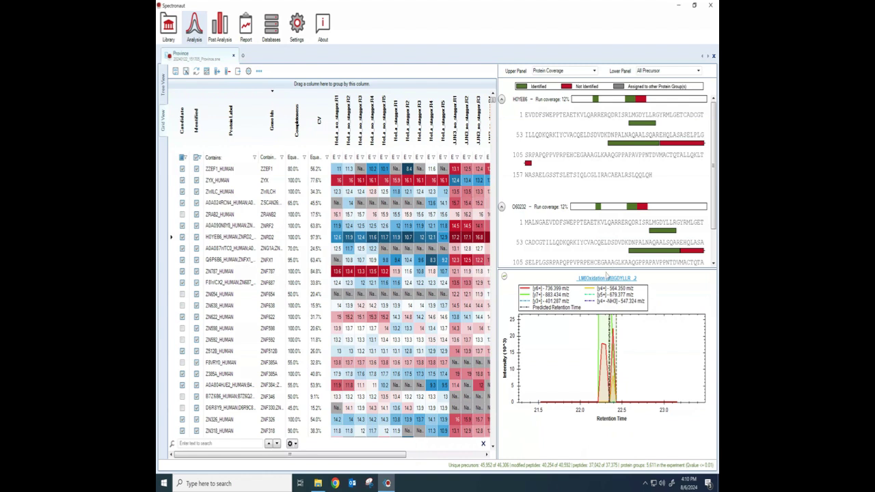
# View the EHQLASASELPLGSR peptide, then reload H0YEB6 and show the oxidised LMGDYLLR_2 chromatogram.
pyautogui.moveTo(671, 146)
pyautogui.click(674, 145)
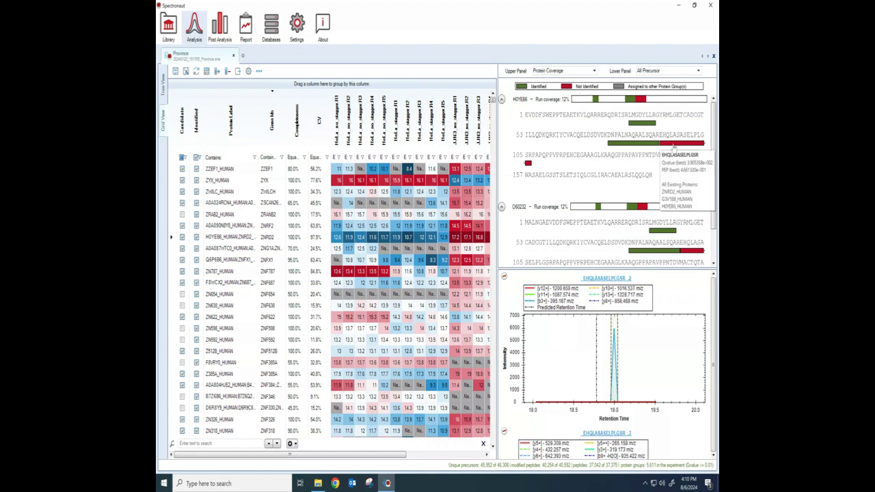
pyautogui.click(455, 237)
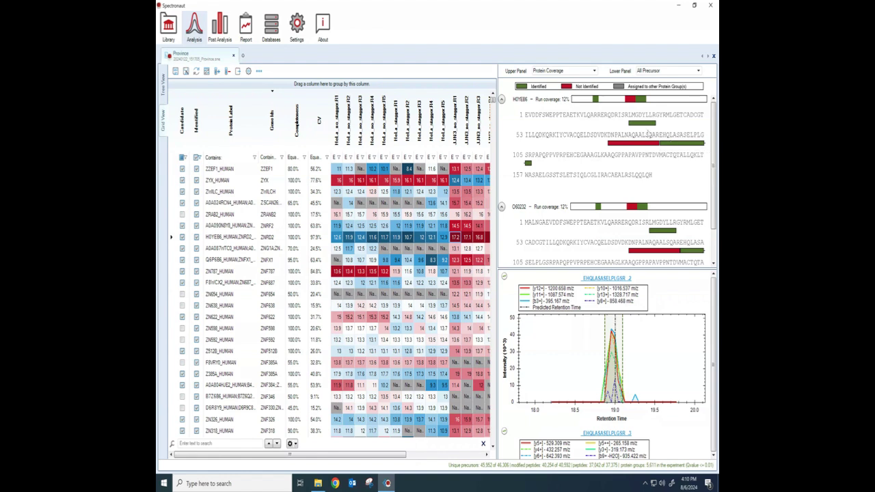
pyautogui.click(641, 125)
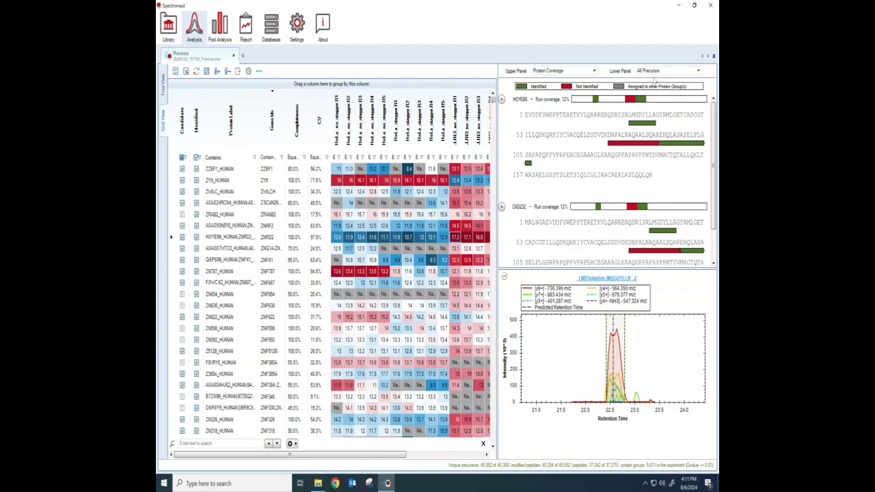
pyautogui.click(594, 71)
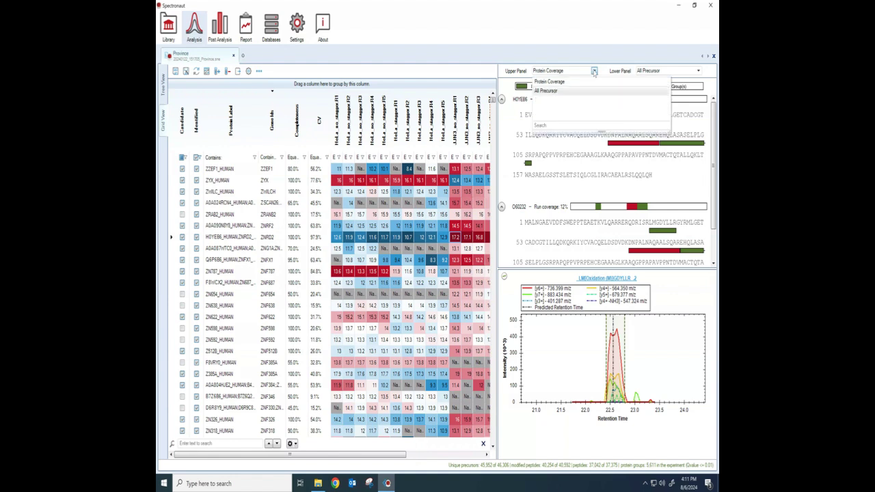
pyautogui.click(594, 71)
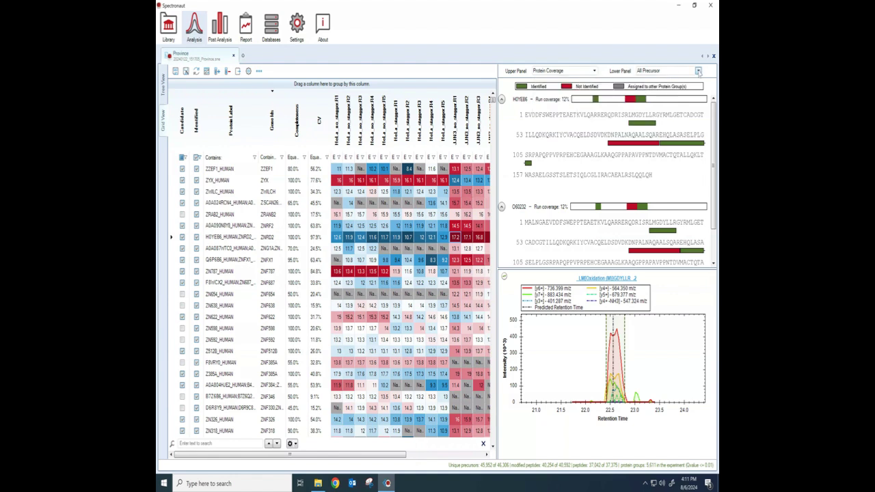
pyautogui.click(698, 71)
pyautogui.click(698, 71)
# Switch to the Tree View to see LMGDYLLR_2's MS2 and MS1 XICs.
pyautogui.click(609, 278)
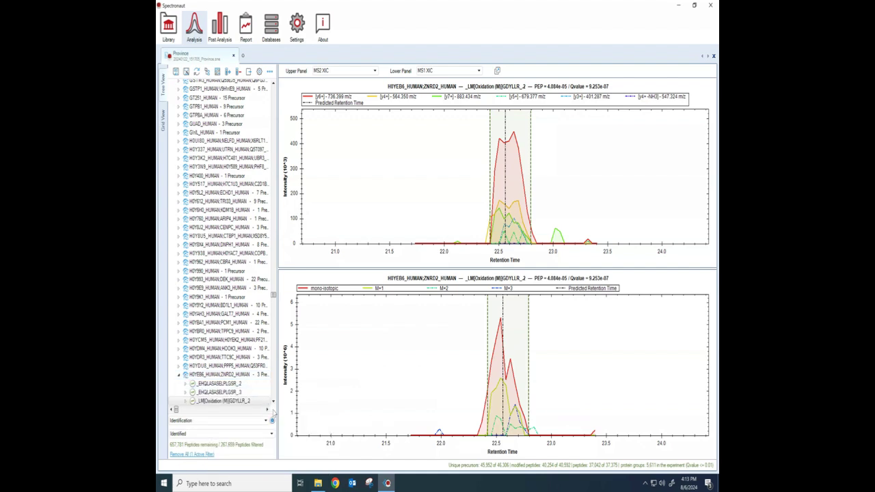
# Expand the oxidised LMGDYLLR_2 node and its 498.763 m/z precursor to list fragment ions.
pyautogui.scroll(-2, 273, 403)
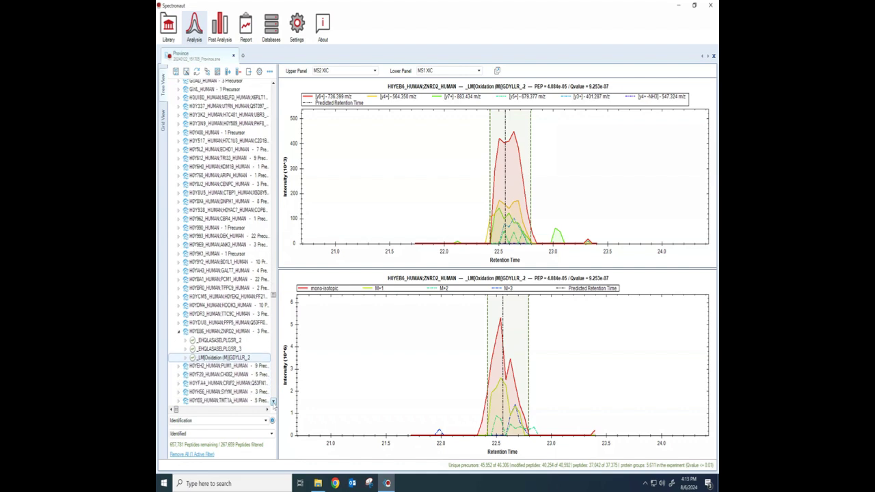
pyautogui.moveTo(207, 350)
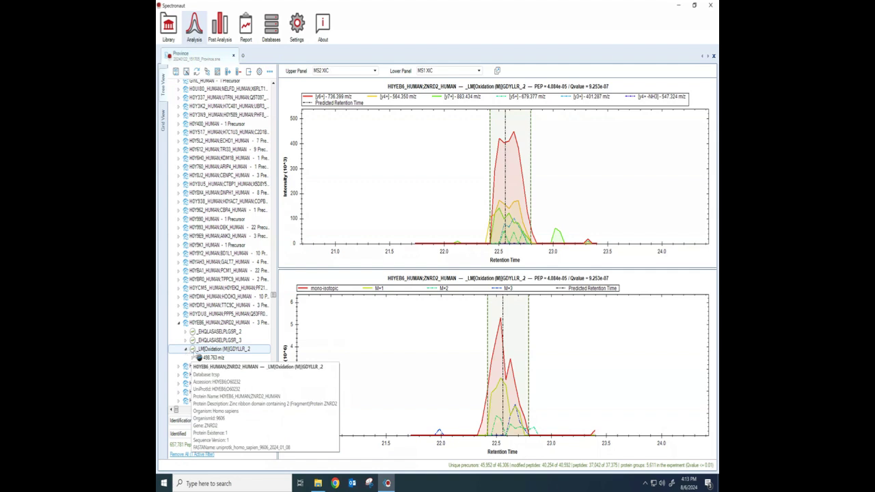
pyautogui.click(186, 350)
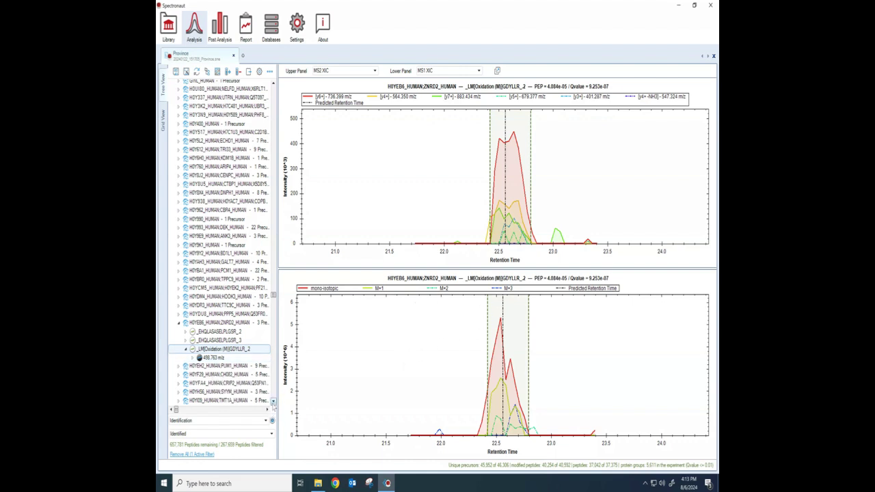
pyautogui.click(273, 402)
pyautogui.click(273, 402)
pyautogui.click(272, 402)
pyautogui.click(273, 402)
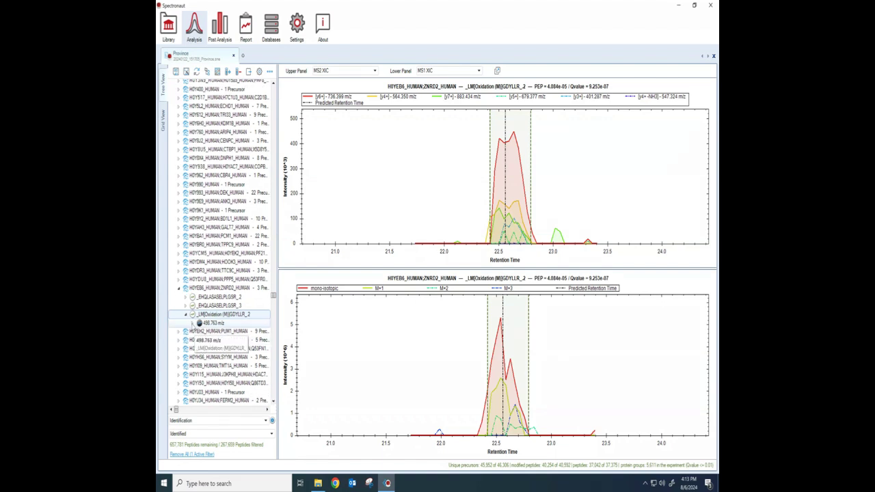
pyautogui.click(194, 323)
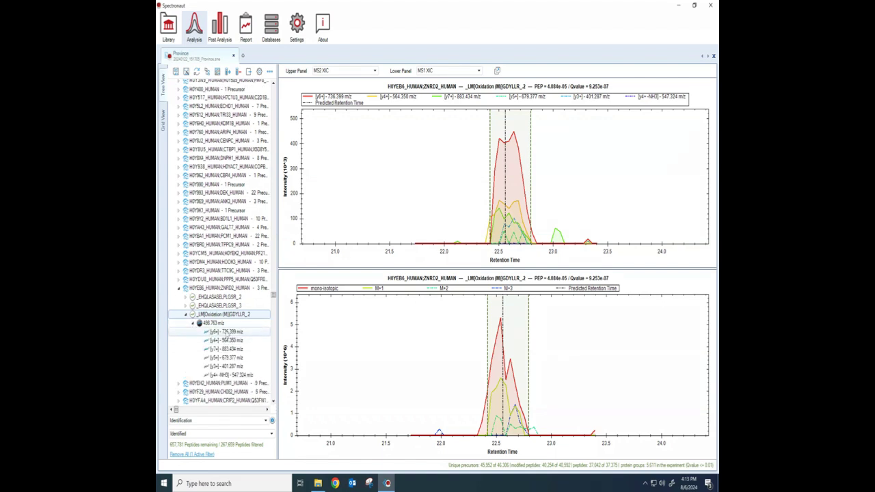
# Compare the y6+, y4+ 564.350 and y7+ 883.434 fragments, ending on y6+ 736.399 m/z.
pyautogui.click(226, 331)
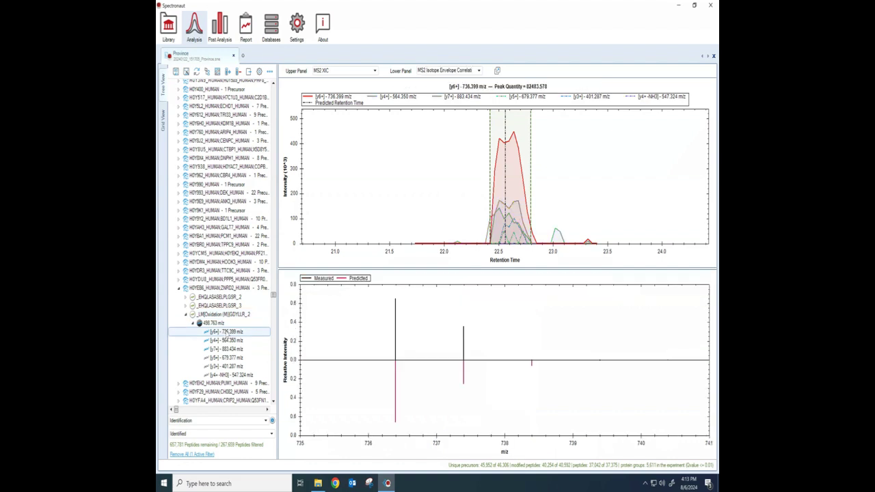
pyautogui.click(227, 340)
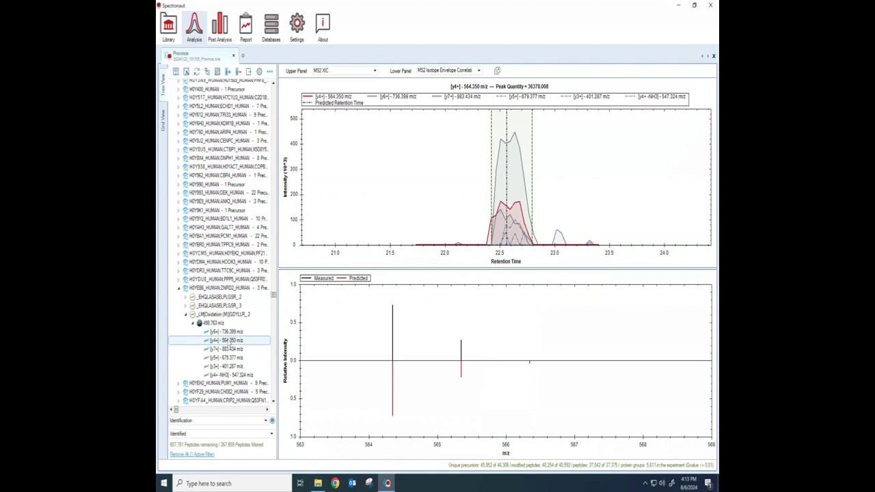
pyautogui.click(226, 350)
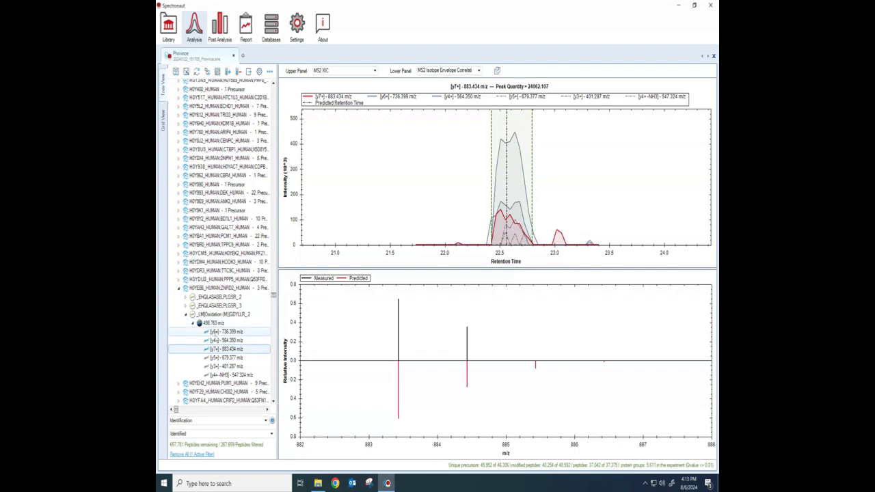
pyautogui.click(226, 333)
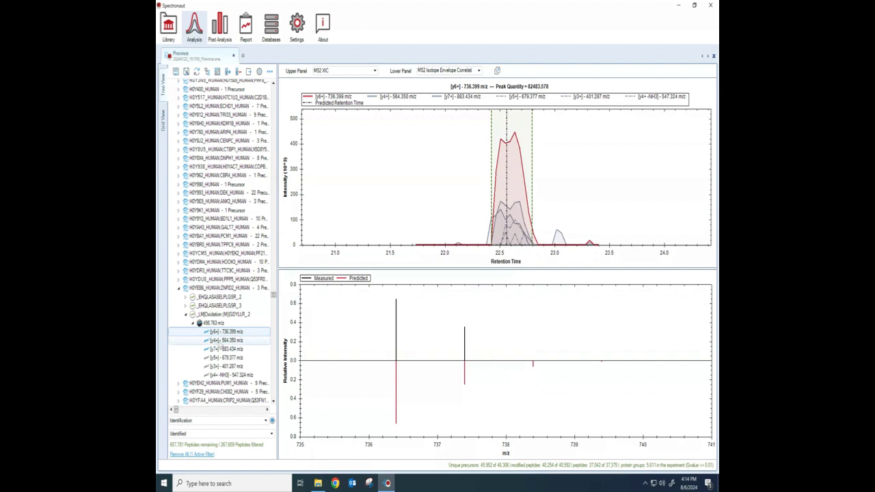
# Recheck the y4+ and y7+ fragments, then return to the y6+ fragment.
pyautogui.click(223, 341)
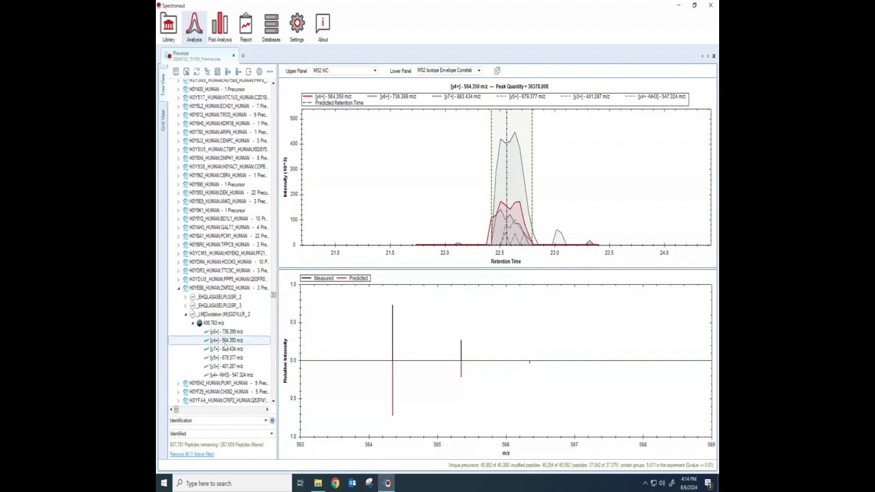
pyautogui.click(224, 349)
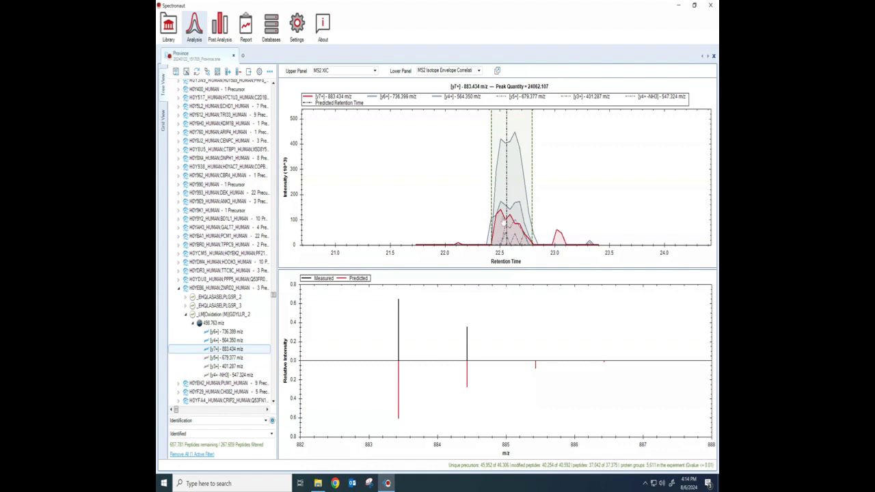
pyautogui.click(226, 332)
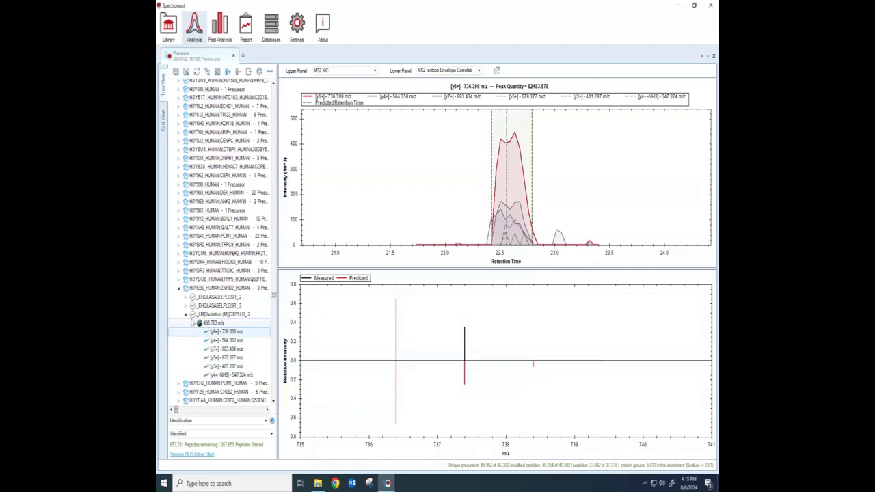
# Expand EHQLASASELPLGSR_3's 532.278 m/z precursor and view the y5+, y5++ and y3+ 319.173 fragments.
pyautogui.moveTo(185, 318)
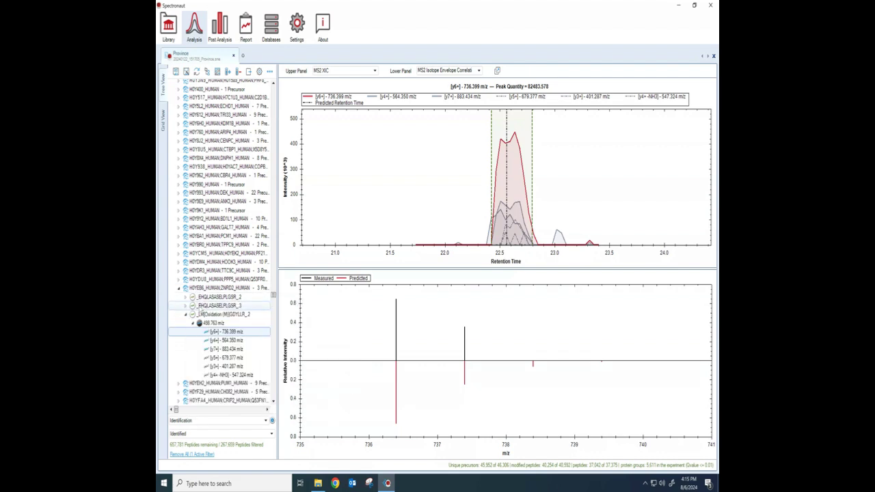
pyautogui.click(202, 309)
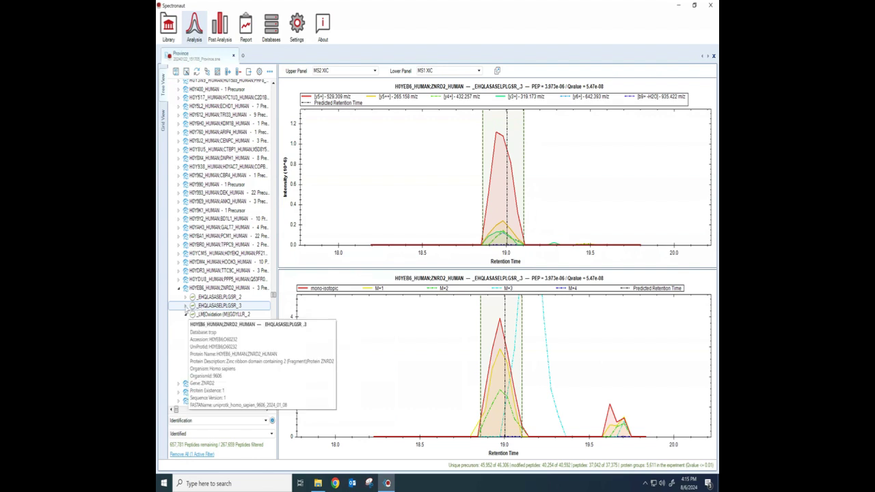
pyautogui.click(185, 306)
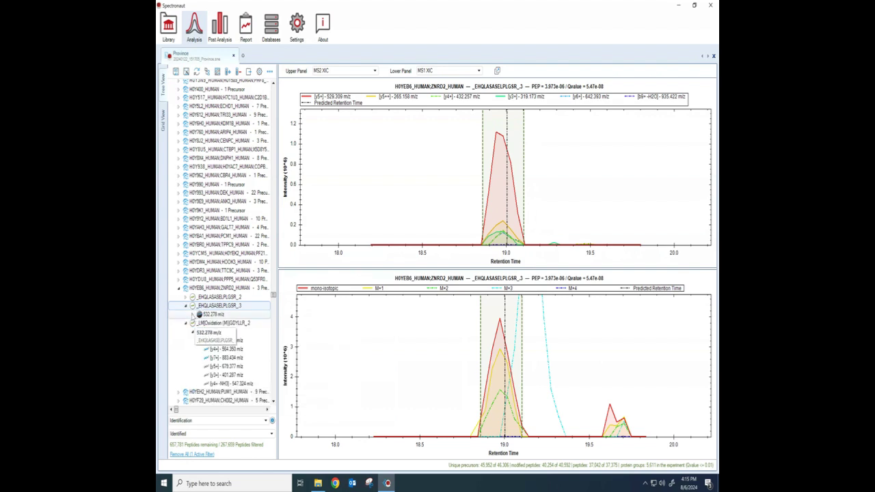
pyautogui.click(193, 313)
pyautogui.click(225, 322)
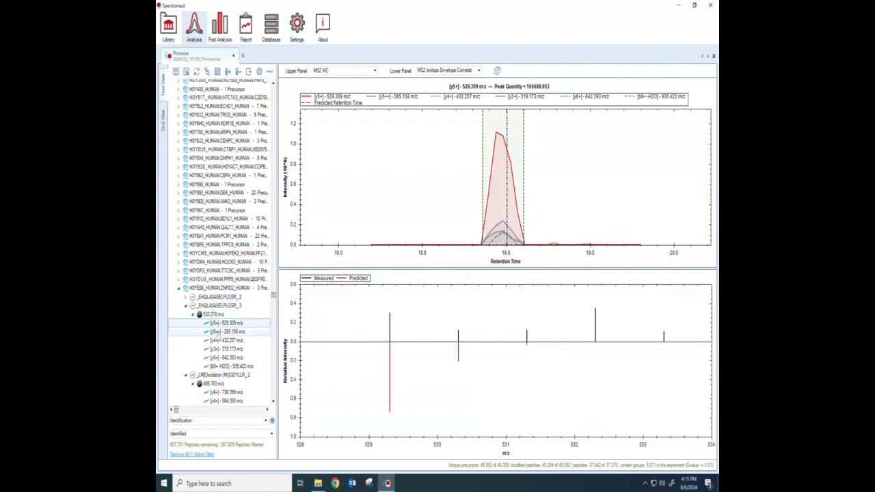
pyautogui.click(225, 332)
pyautogui.click(220, 349)
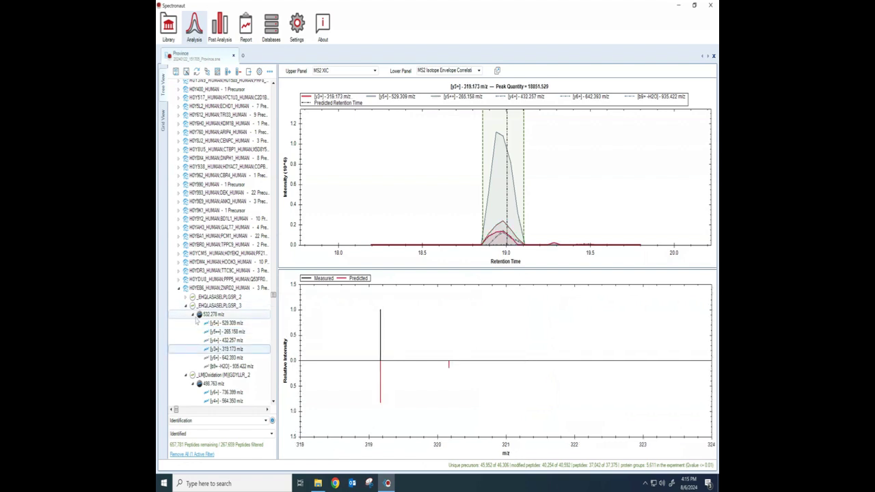
pyautogui.click(273, 402)
pyautogui.moveTo(273, 402); pyautogui.dragTo(273, 402)
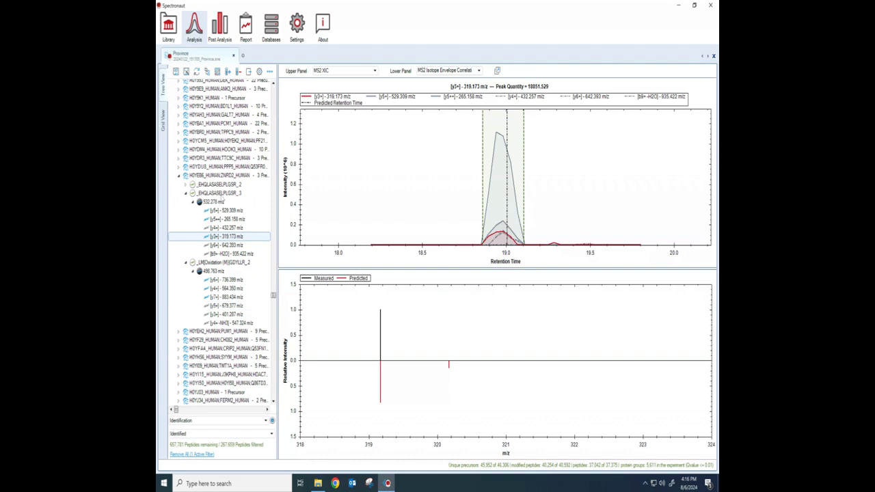
pyautogui.moveTo(224, 184)
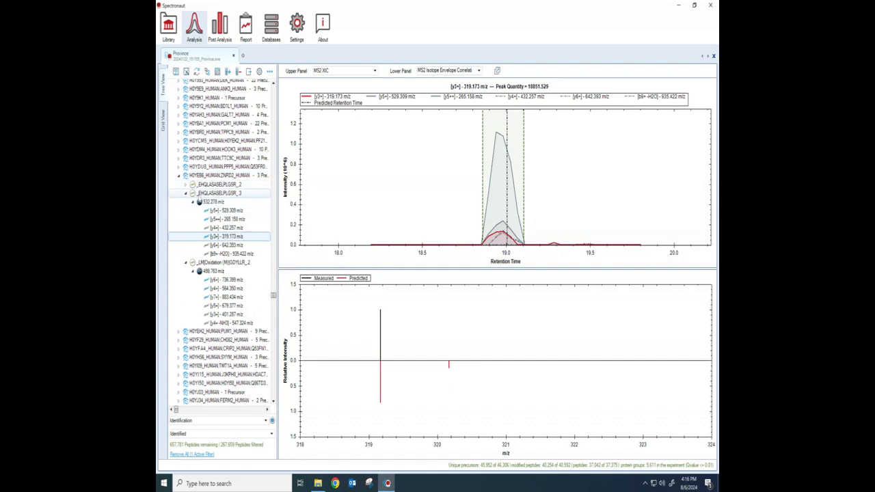
# Collapse the EHQLASASELPLGSR_3 and LMGDYLLR_2 nodes, compare EHQLASASELPLGSR _2 with _3, ending on _3.
pyautogui.click(185, 194)
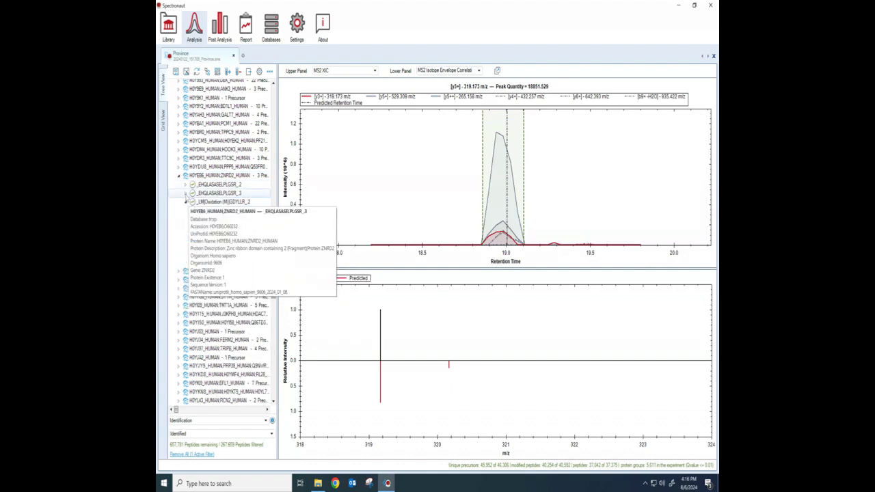
pyautogui.click(185, 202)
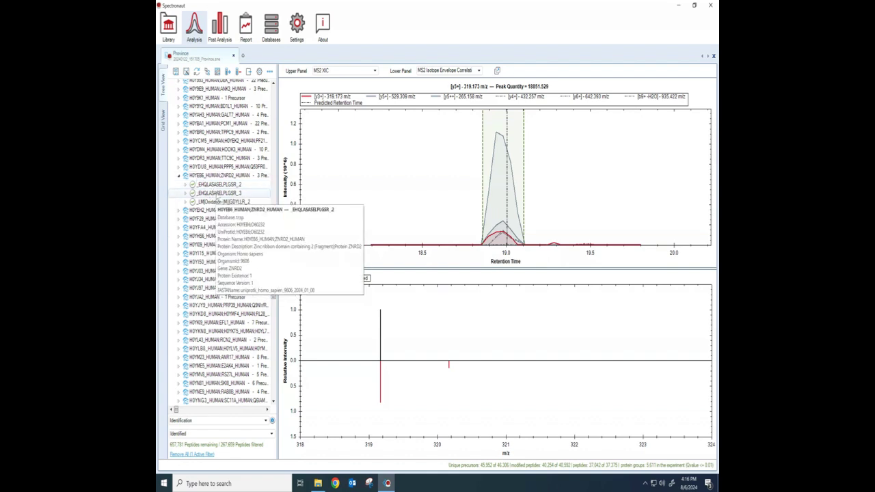
pyautogui.click(217, 193)
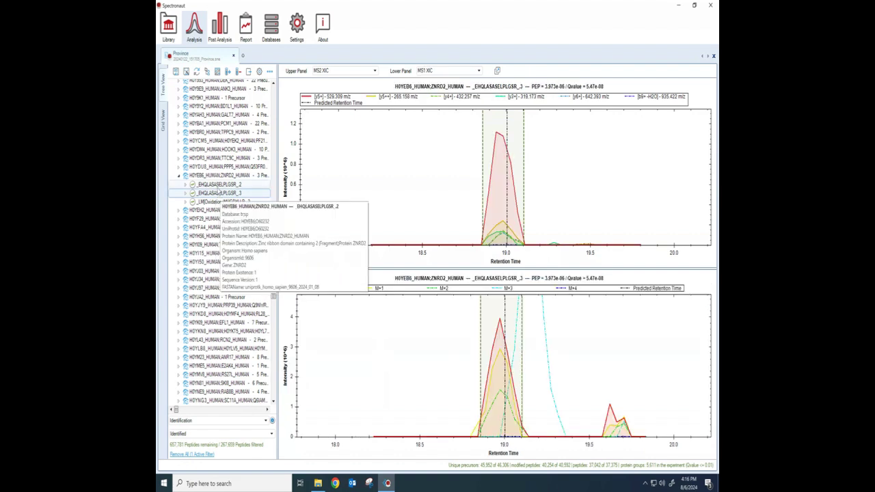
pyautogui.click(217, 184)
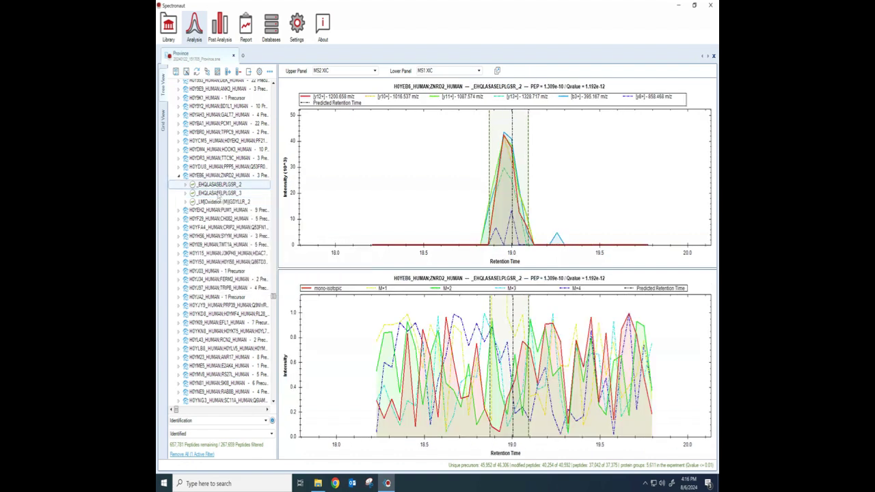
pyautogui.click(218, 193)
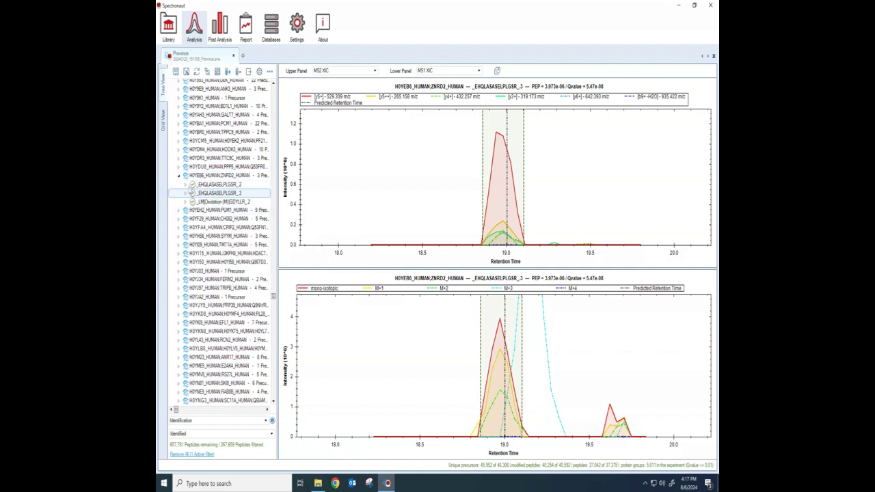
pyautogui.moveTo(192, 195)
# Set the lower chart to Across Runs > MS2 Intensity Alignment.
pyautogui.click(479, 71)
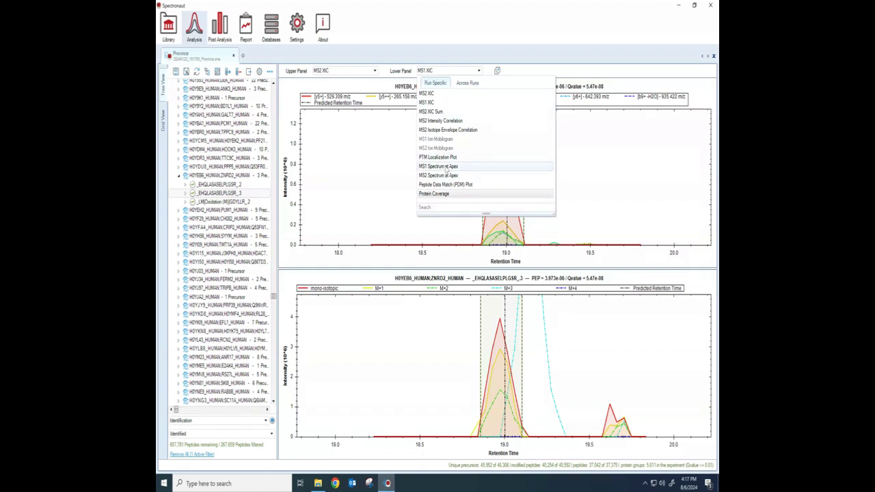
pyautogui.click(468, 83)
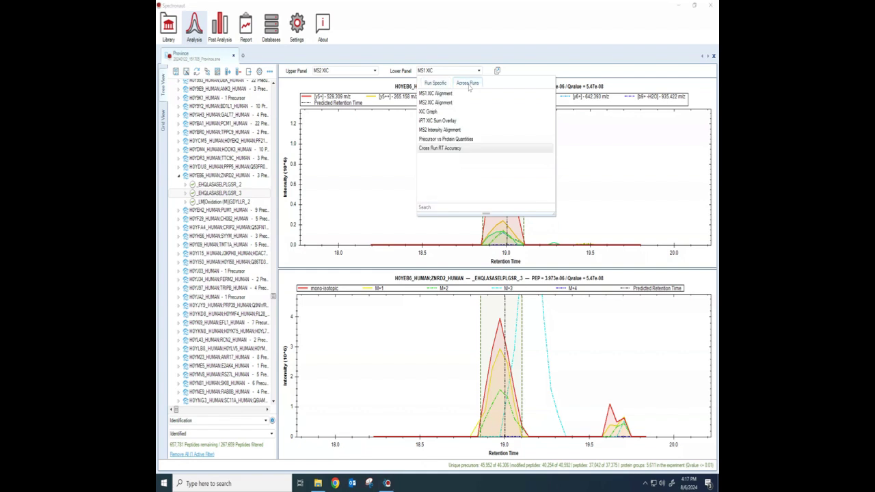
pyautogui.click(451, 129)
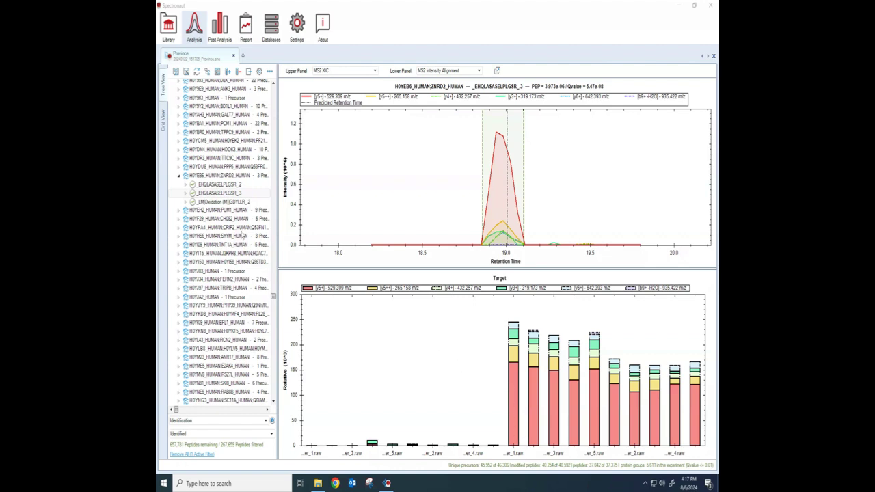
# Choose iRT XIC Sum Overlay from the lower-panel plot types, then reopen the plot-type list.
pyautogui.moveTo(226, 194)
pyautogui.click(478, 71)
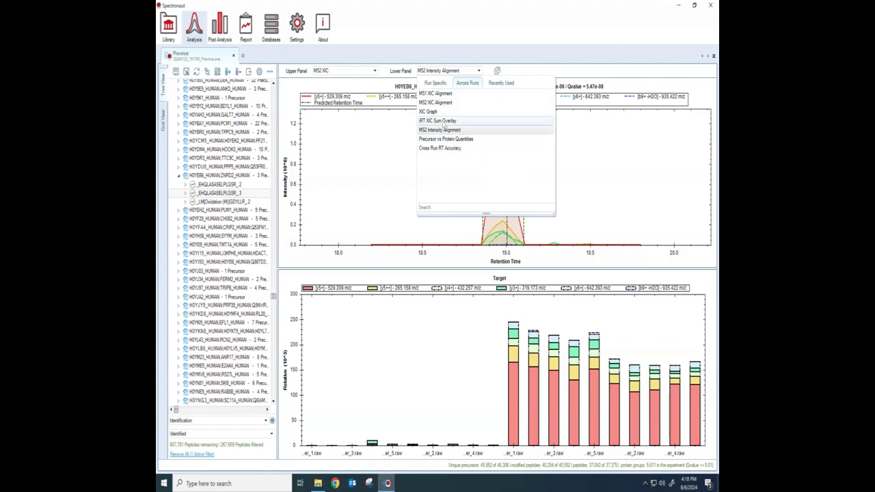
pyautogui.click(444, 129)
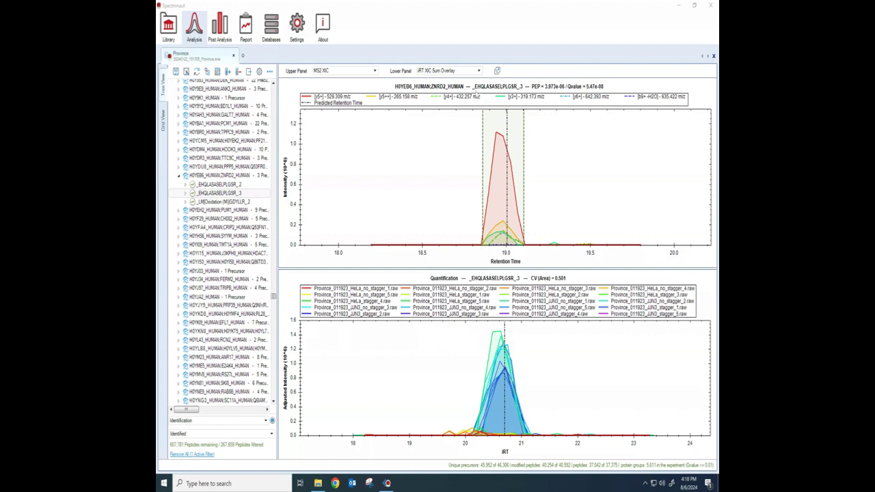
pyautogui.click(478, 71)
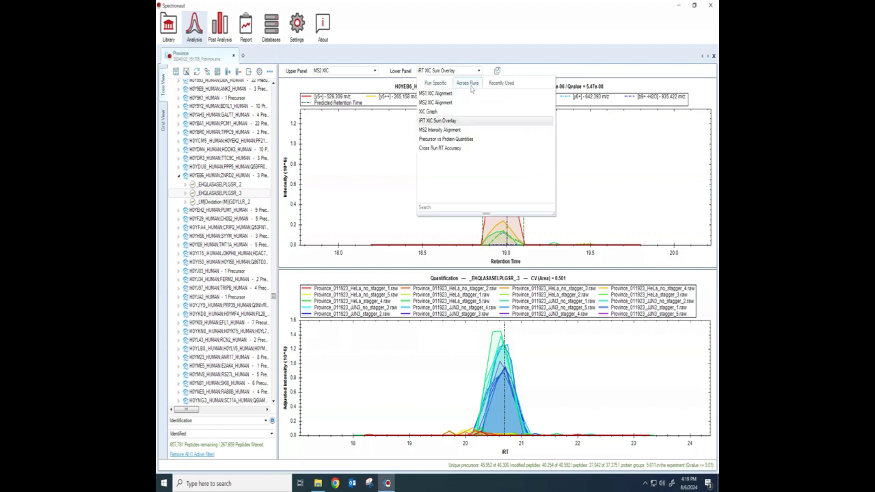
# Set the lower chart to XIC Graph and pick two runs to view their XICs above.
pyautogui.click(459, 112)
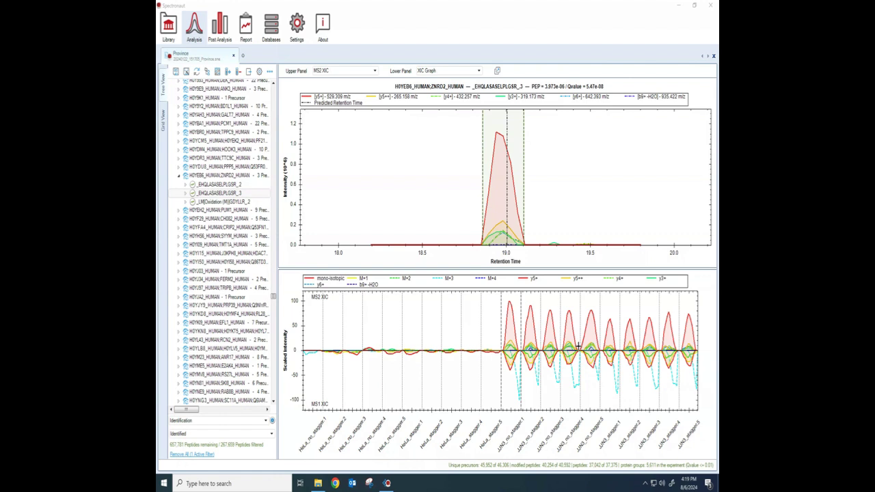
pyautogui.click(530, 345)
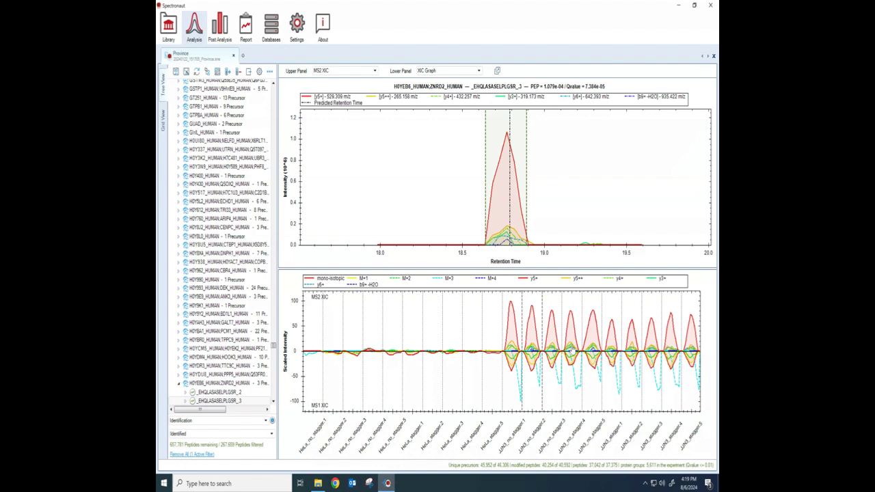
pyautogui.click(574, 349)
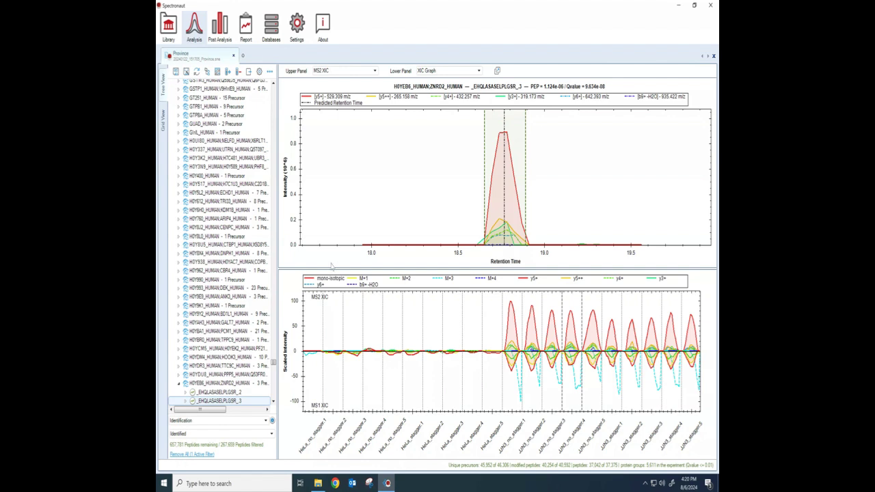
# Open the Post Analysis volcano plot, then go back to the Analysis XIC view.
pyautogui.click(219, 28)
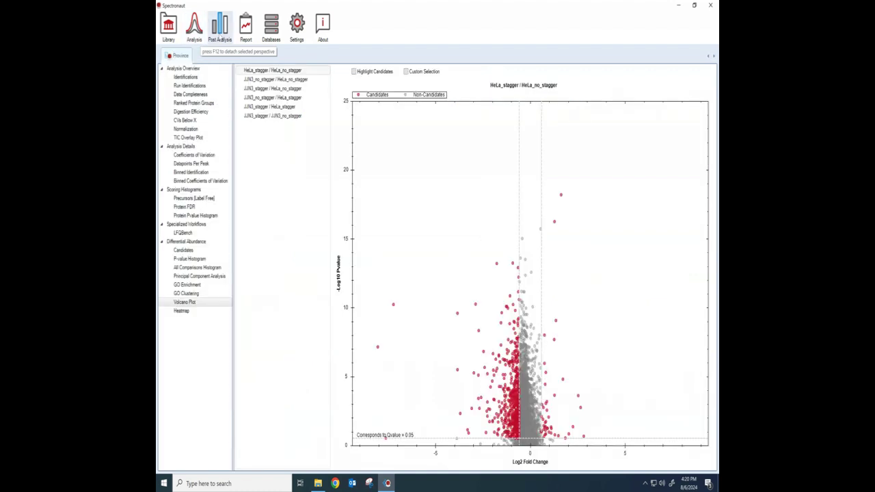
pyautogui.moveTo(560, 195)
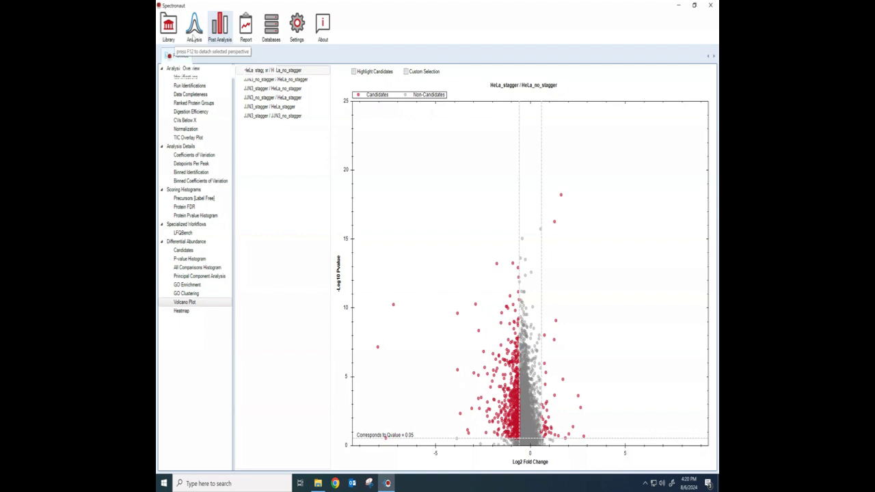
pyautogui.click(194, 38)
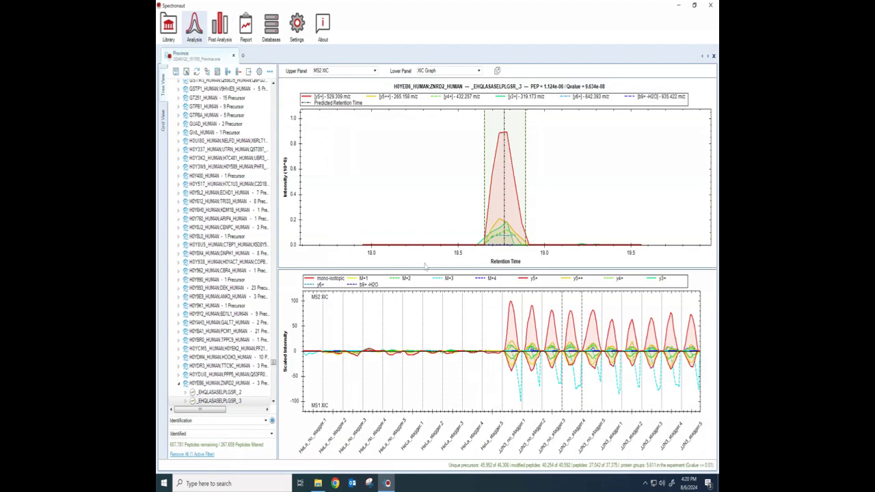